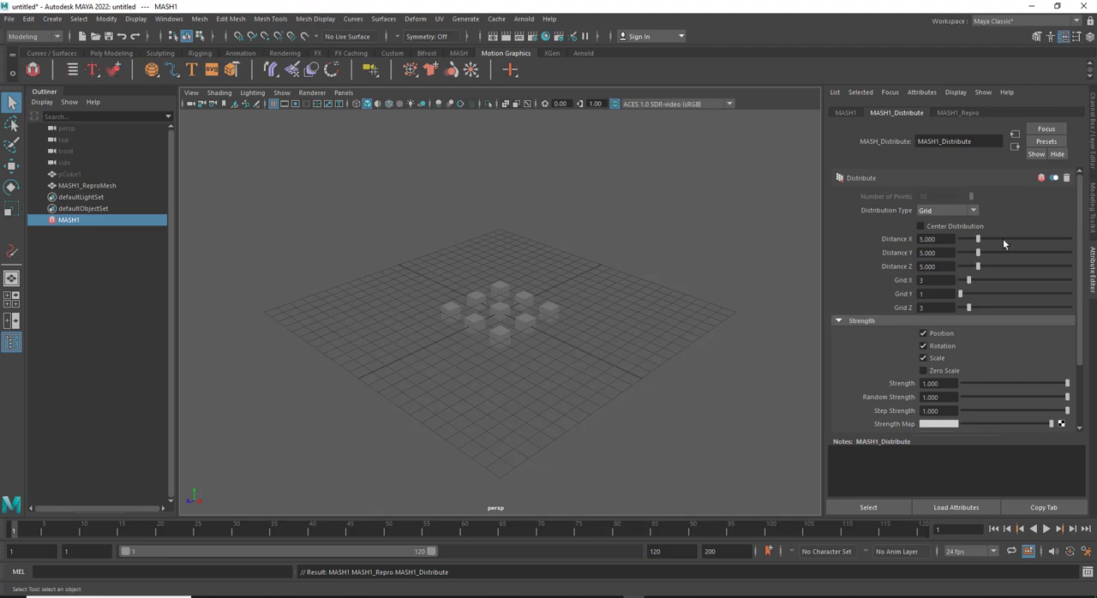
Set the MASH grid's Distance X and Z to 30 and its Grid X and Grid Z counts to 25
{"action": "left_click_drag", "start_coordinate": [978, 241], "coordinate": [1093, 240]}
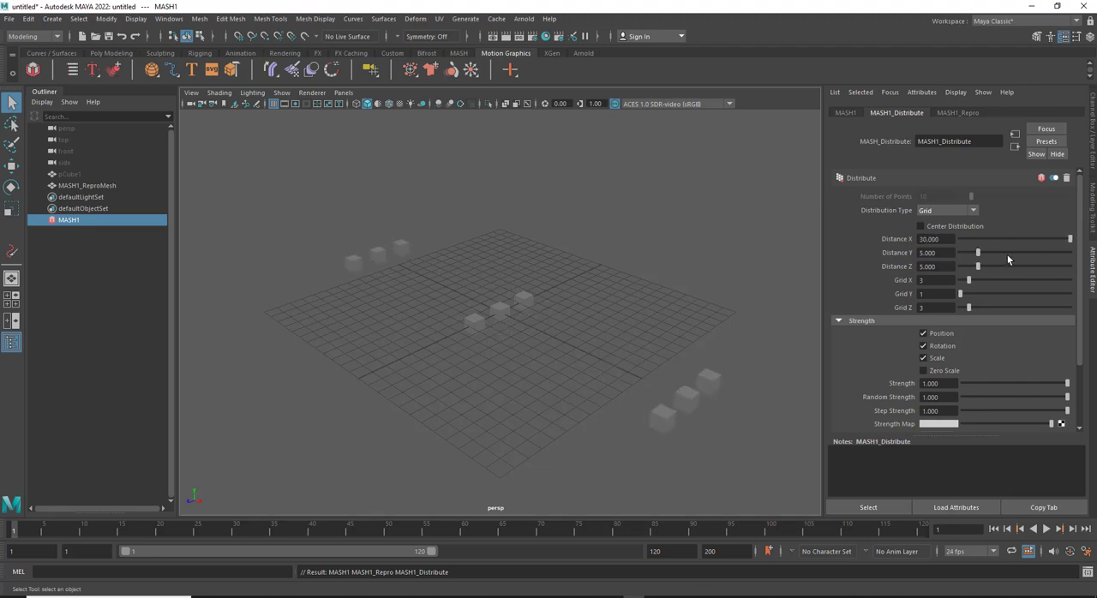
{"action": "left_click_drag", "start_coordinate": [980, 268], "coordinate": [1093, 266]}
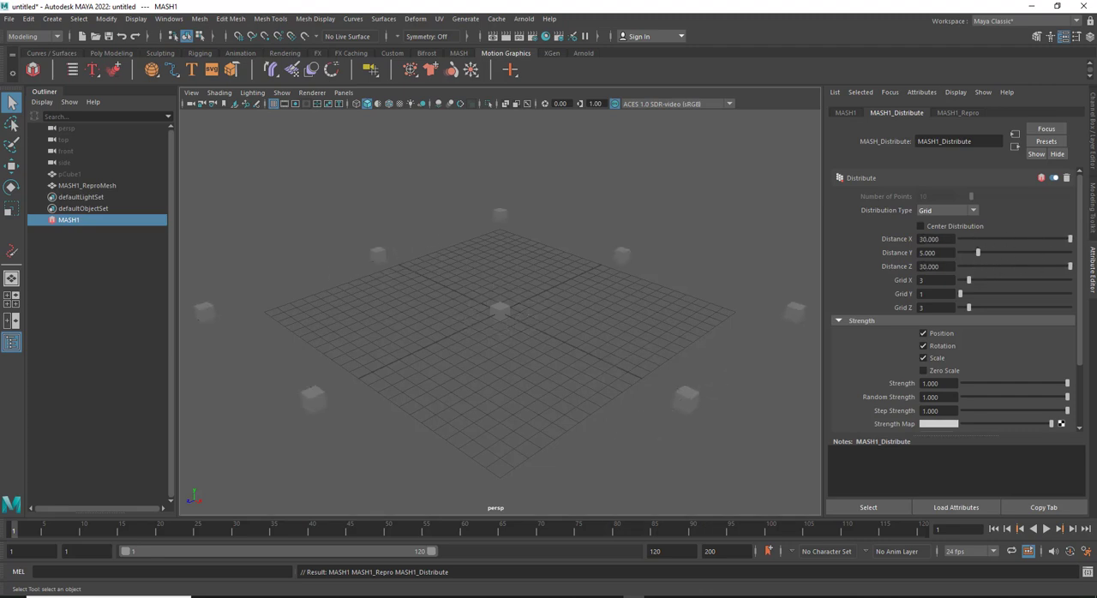
{"action": "left_click_drag", "start_coordinate": [969, 281], "coordinate": [1093, 280]}
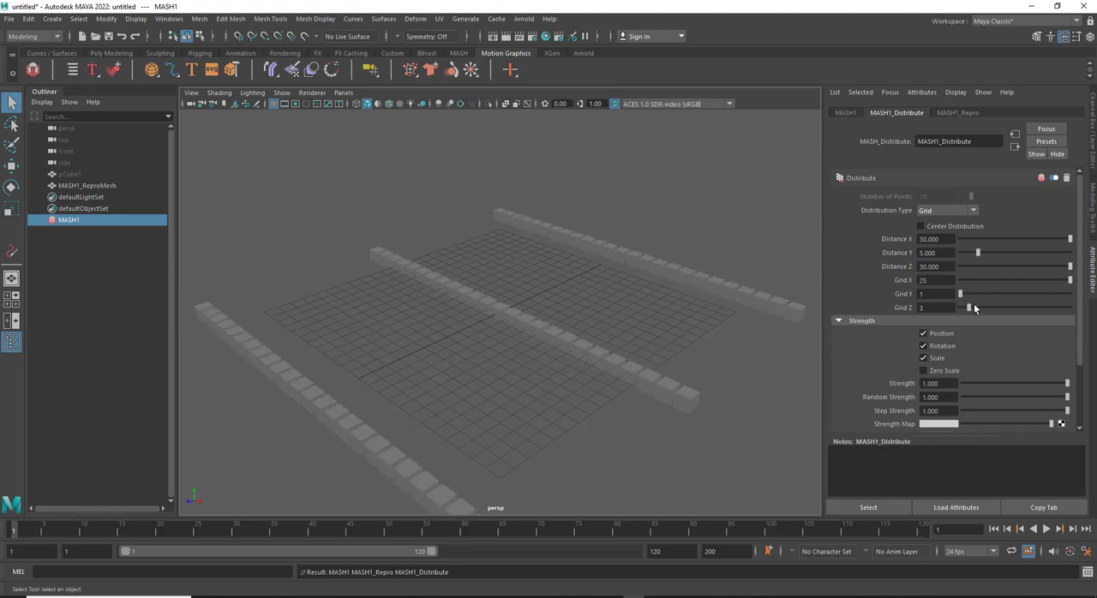
{"action": "left_click_drag", "start_coordinate": [970, 307], "coordinate": [1088, 308]}
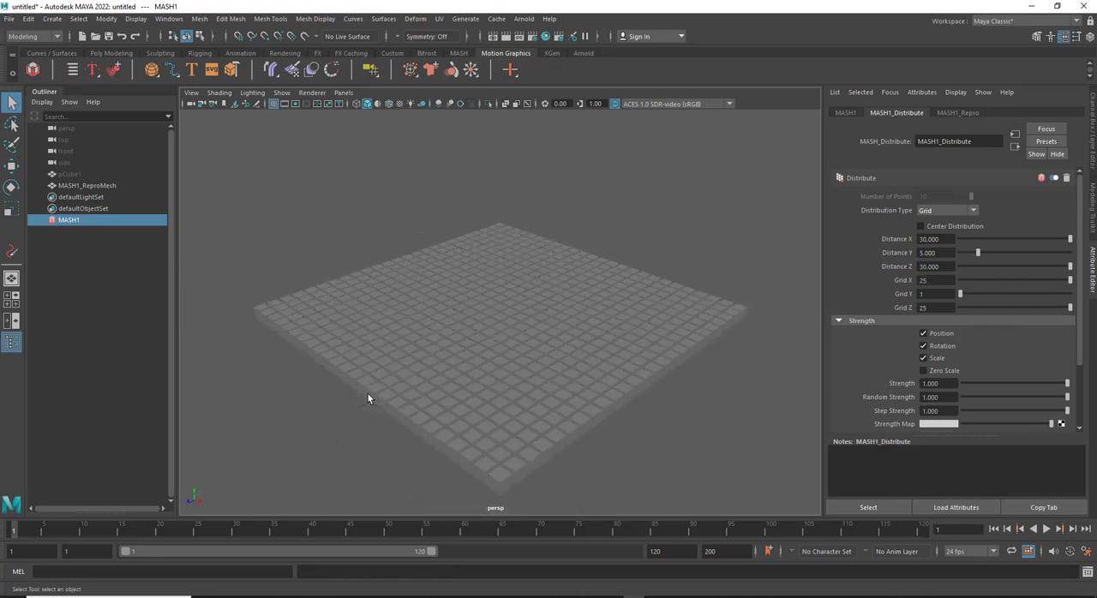
{"action": "left_click_drag", "start_coordinate": [367, 395], "coordinate": [445, 328], "text": "alt"}
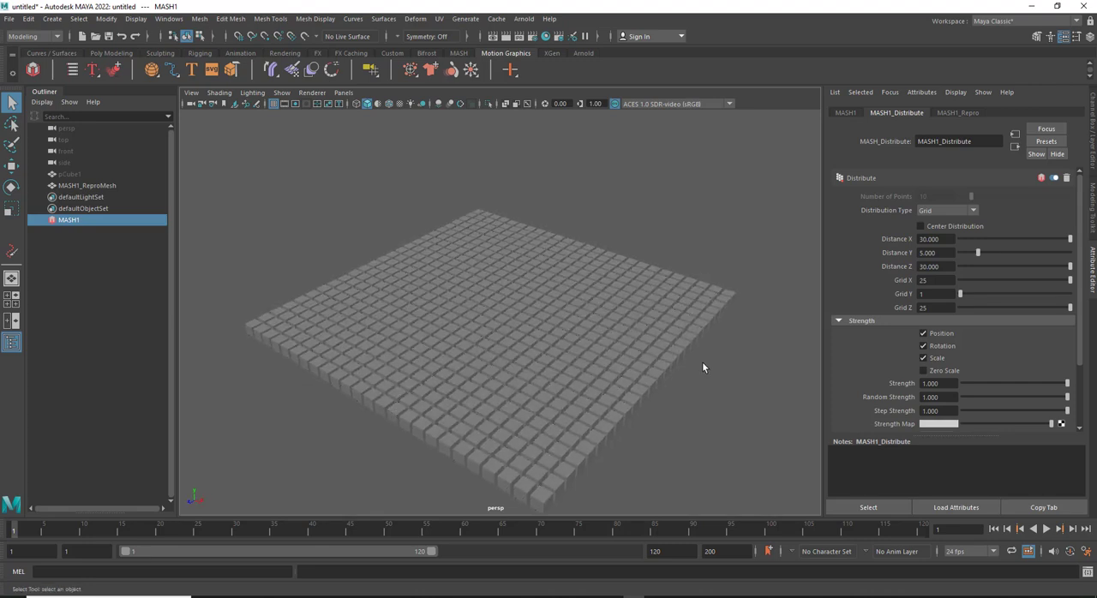
Create a locator and hide MASH1_ReproMesh so the locator can be reached
{"action": "left_click", "coordinate": [844, 113]}
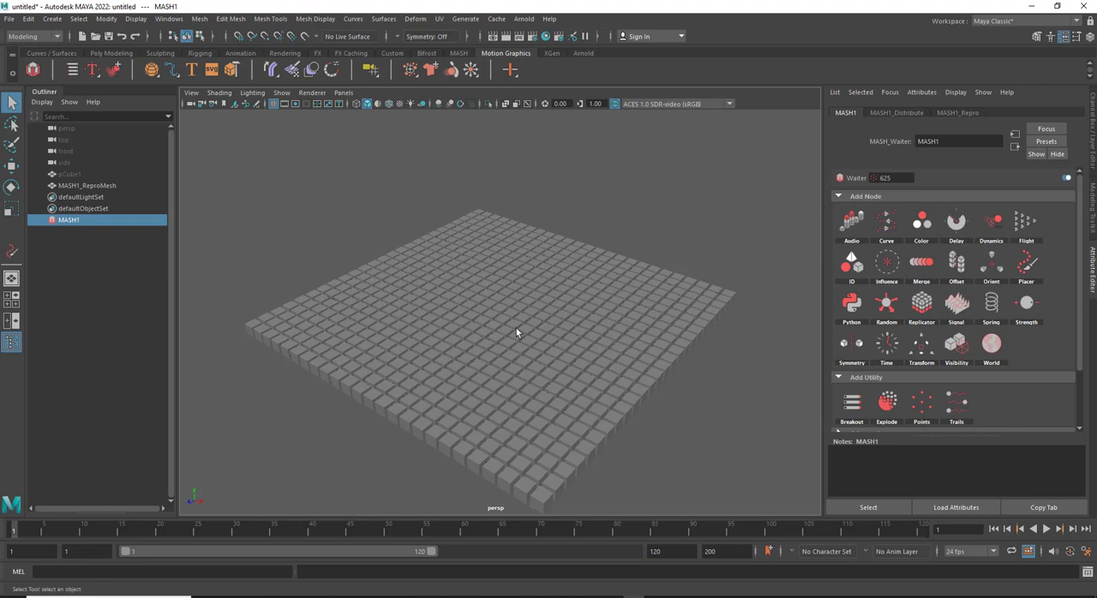
{"action": "left_click", "coordinate": [51, 19]}
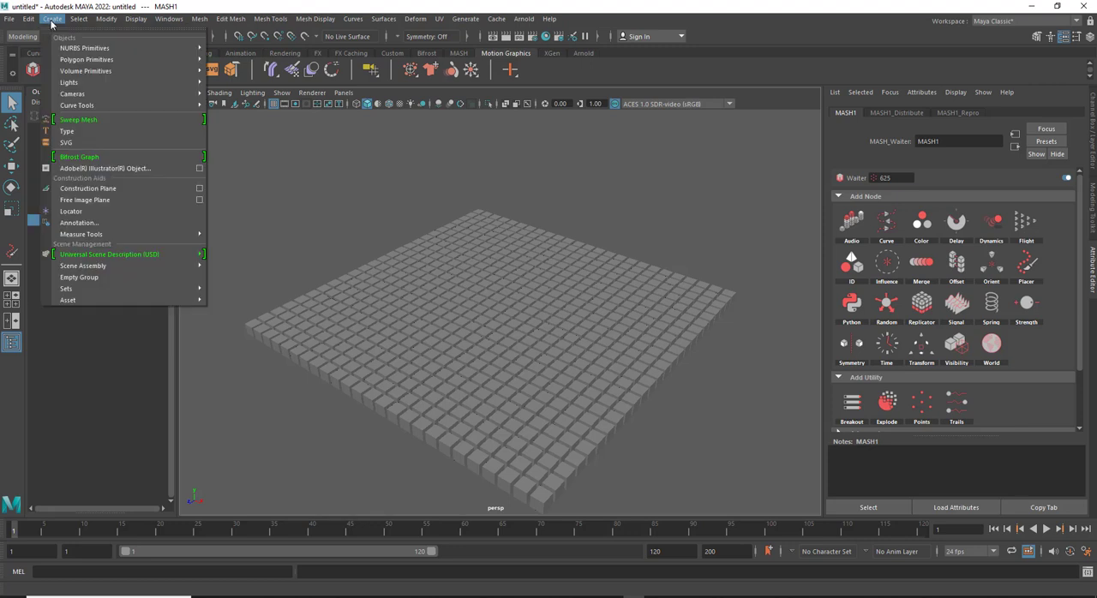
{"action": "left_click", "coordinate": [70, 212]}
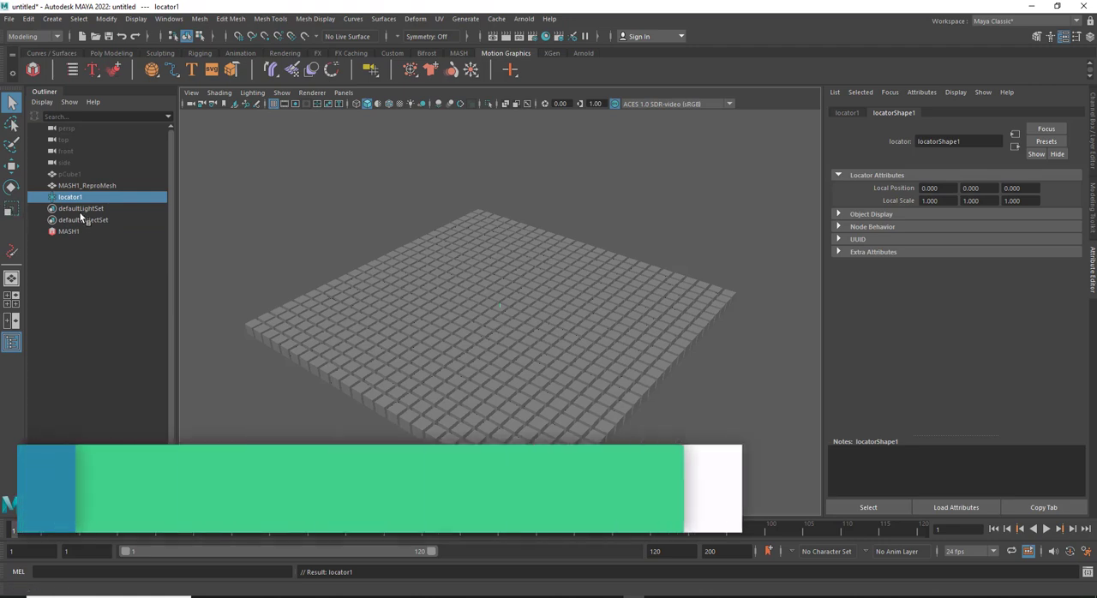
{"action": "left_click", "coordinate": [88, 186]}
{"action": "key", "text": "h"}
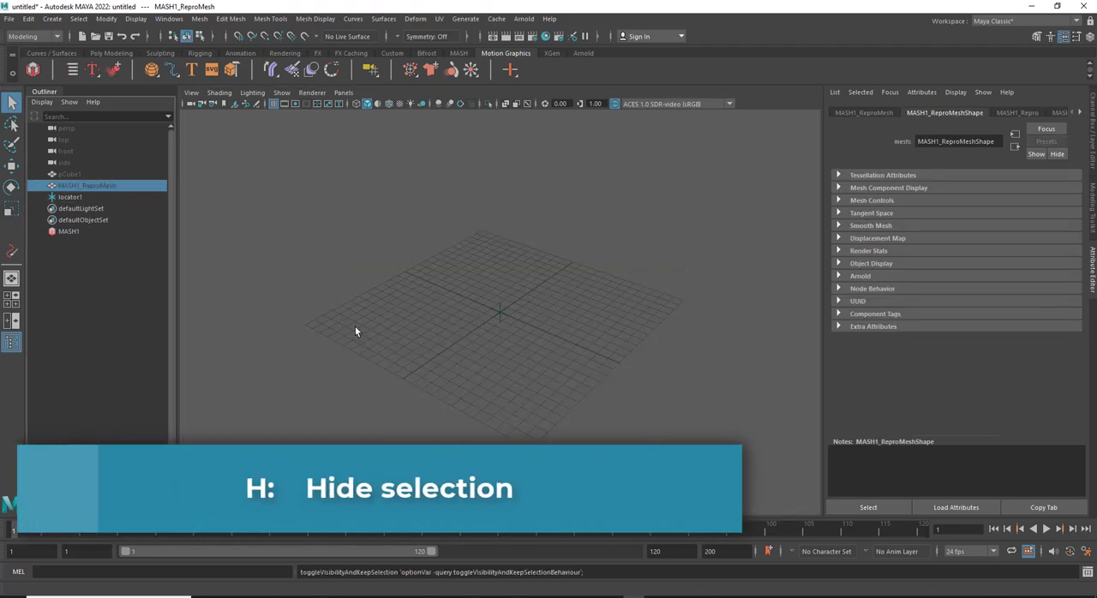
Scale up the locator uniformly and raise it well above the grid
{"action": "left_click", "coordinate": [499, 310]}
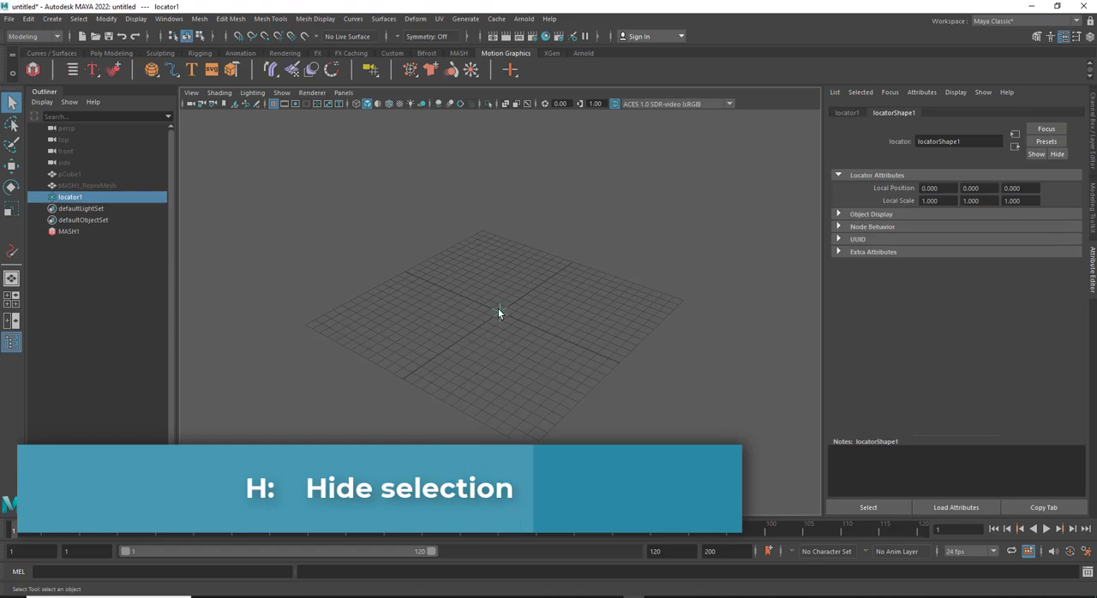
{"action": "key", "text": "r"}
{"action": "left_click_drag", "start_coordinate": [499, 312], "coordinate": [503, 174]}
{"action": "left_click", "coordinate": [570, 319]}
{"action": "left_click", "coordinate": [500, 302]}
{"action": "key", "text": "w"}
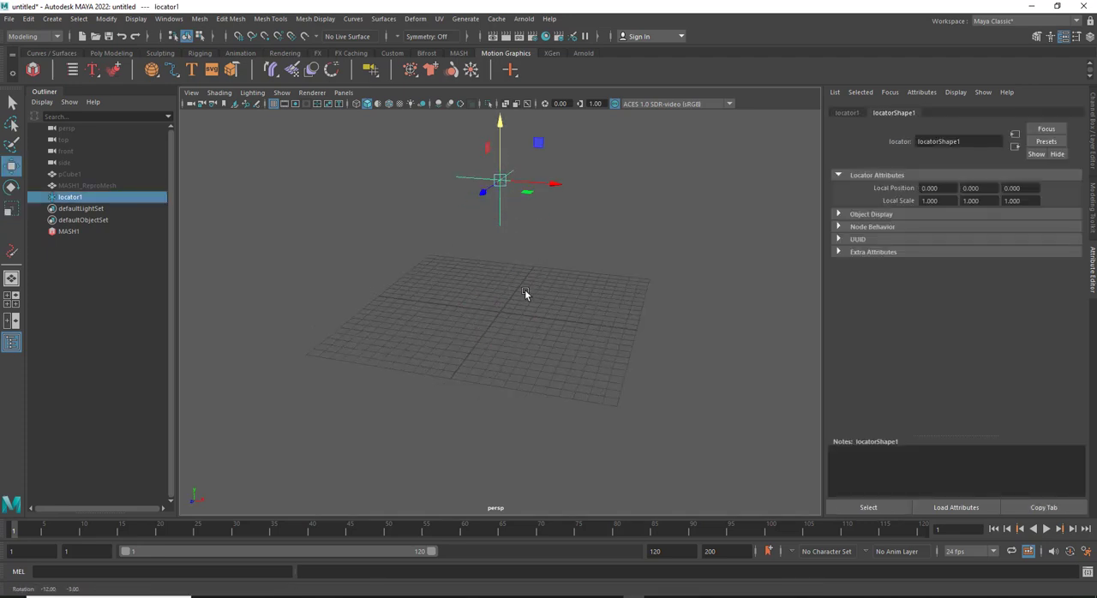
Lower the locator along Y to about 2.7 cm above the grid's centre
{"action": "left_click_drag", "start_coordinate": [515, 301], "coordinate": [569, 266], "text": "alt"}
{"action": "left_click", "coordinate": [517, 220]}
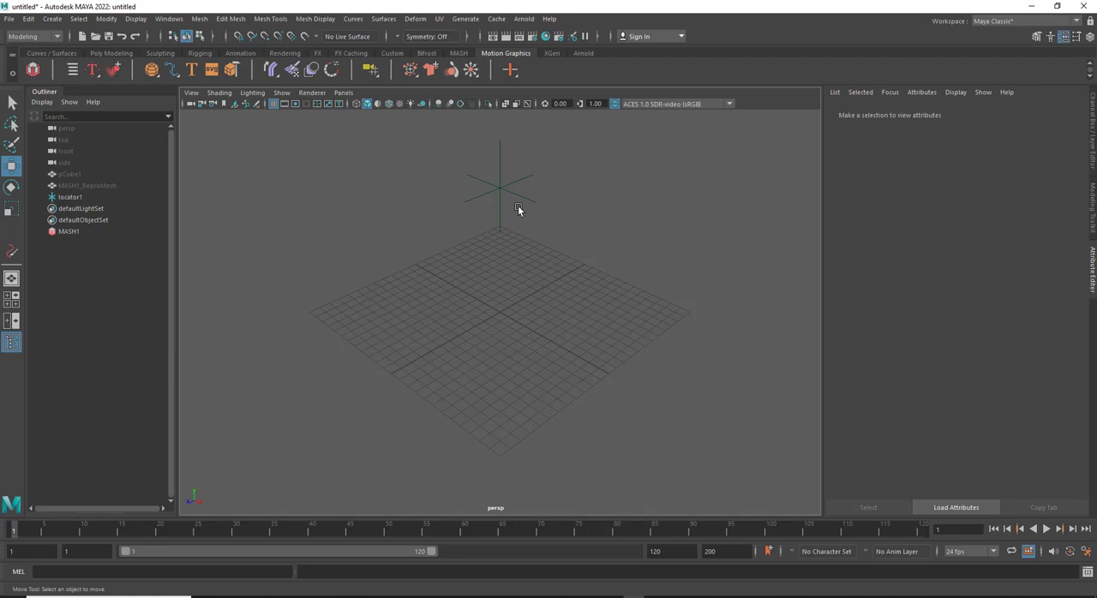
{"action": "mouse_move", "coordinate": [518, 208]}
{"action": "right_mouse_down", "text": "alt"}
{"action": "mouse_move", "coordinate": [499, 259]}
{"action": "mouse_move", "coordinate": [502, 218]}
{"action": "right_mouse_up", "text": "alt"}
{"action": "middle_click_drag", "start_coordinate": [501, 215], "coordinate": [492, 237], "text": "alt"}
{"action": "left_click", "coordinate": [490, 197]}
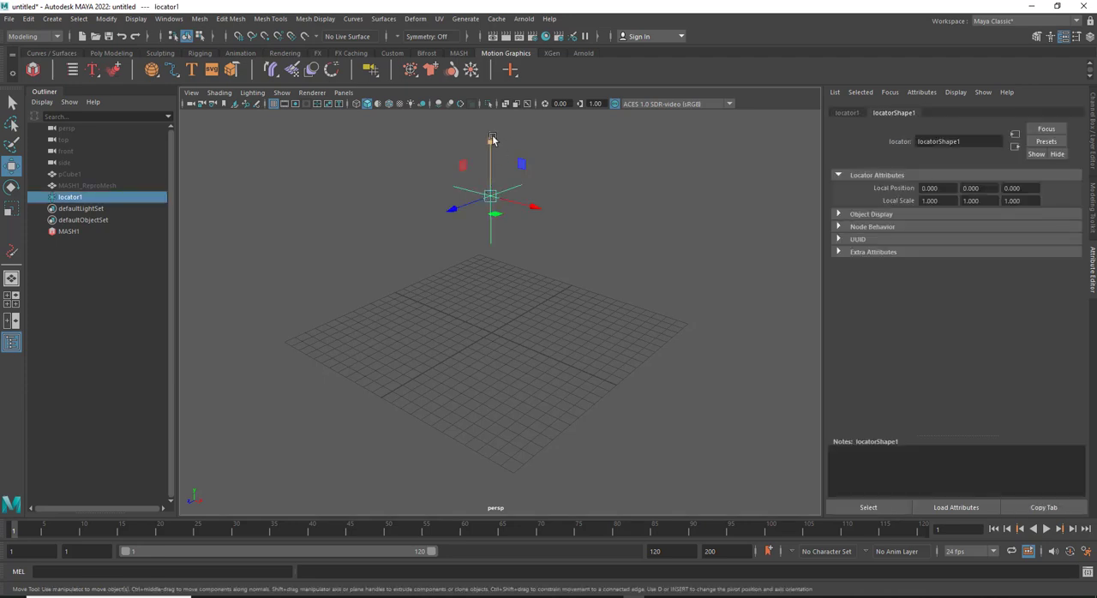
{"action": "left_click_drag", "start_coordinate": [492, 148], "coordinate": [502, 260]}
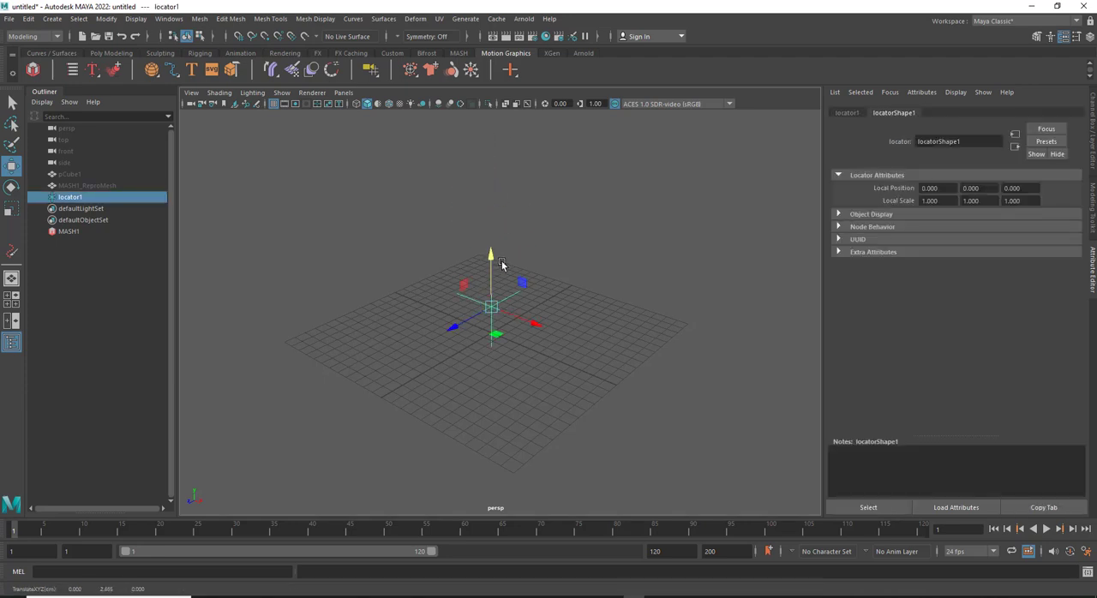
Unhide MASH1_ReproMesh and add an Orient node to the MASH1 network
{"action": "left_click", "coordinate": [84, 186]}
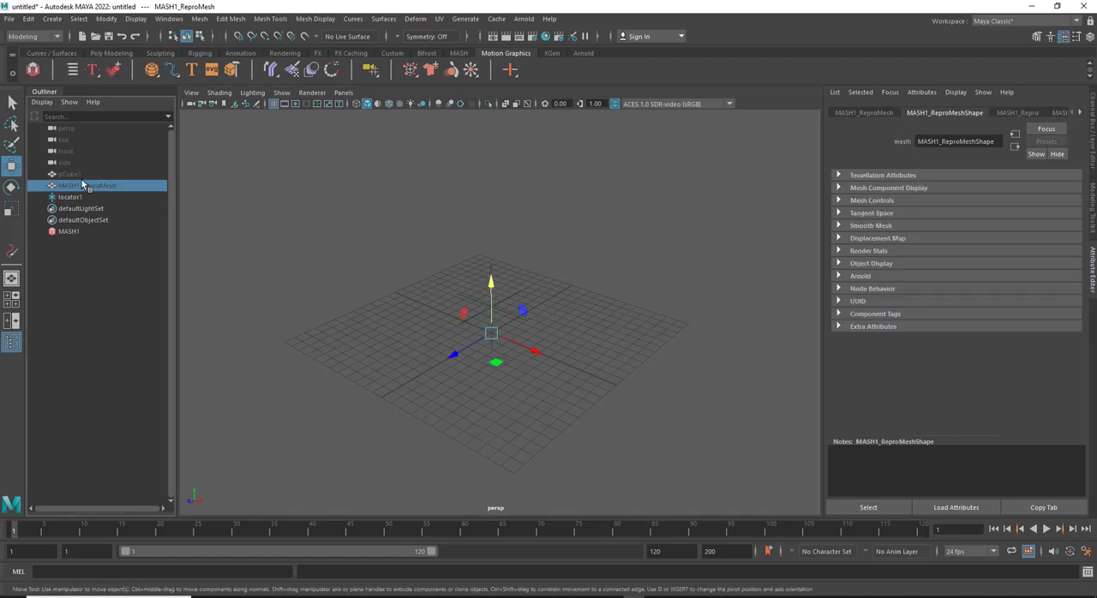
{"action": "key", "text": "h"}
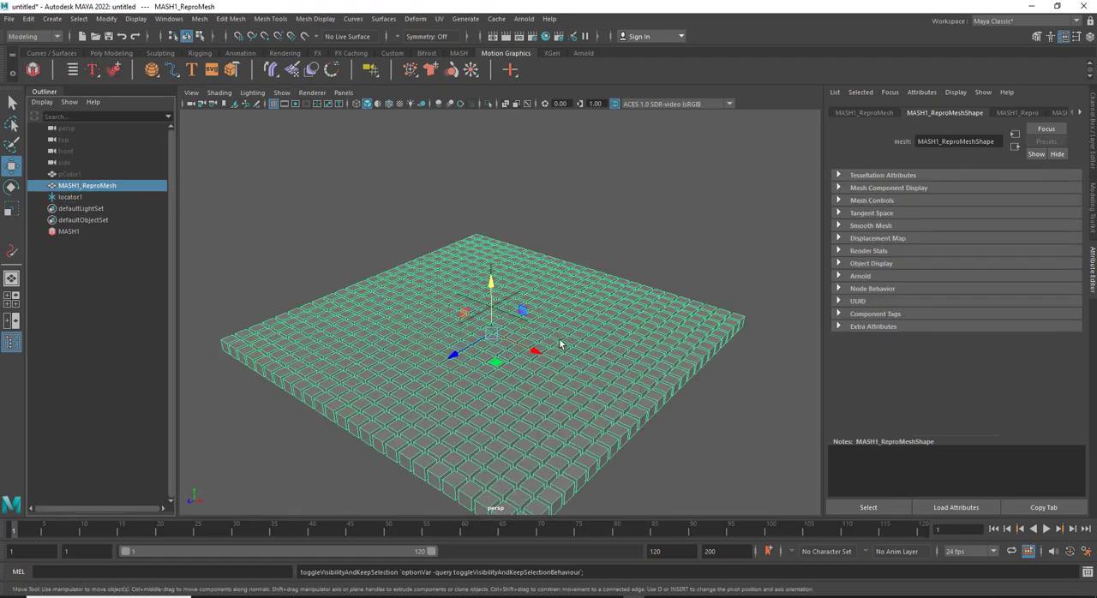
{"action": "left_click", "coordinate": [70, 232]}
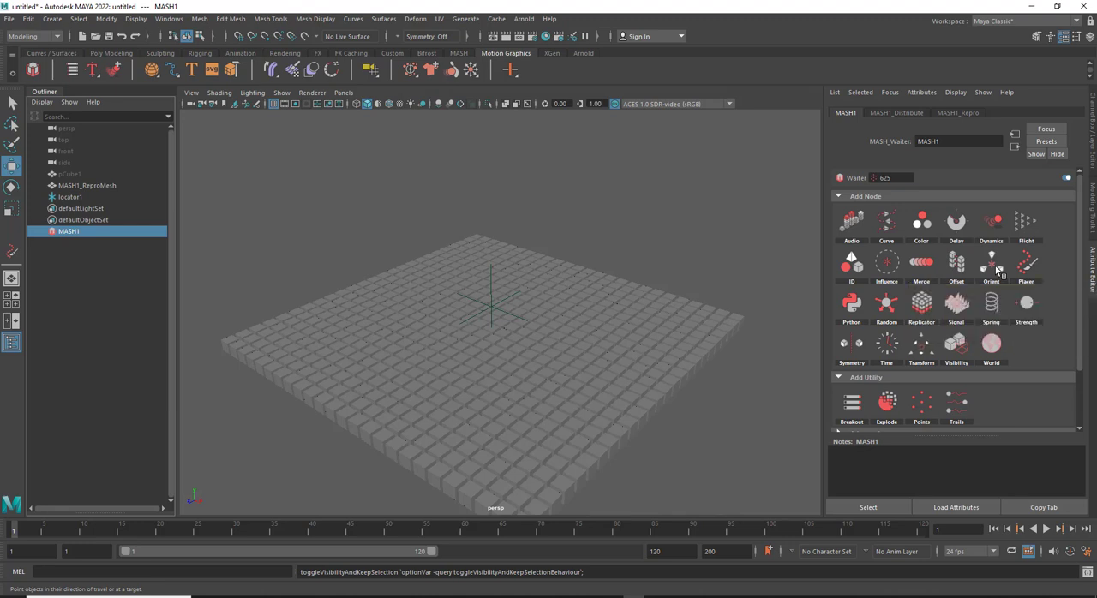
{"action": "left_click", "coordinate": [994, 271]}
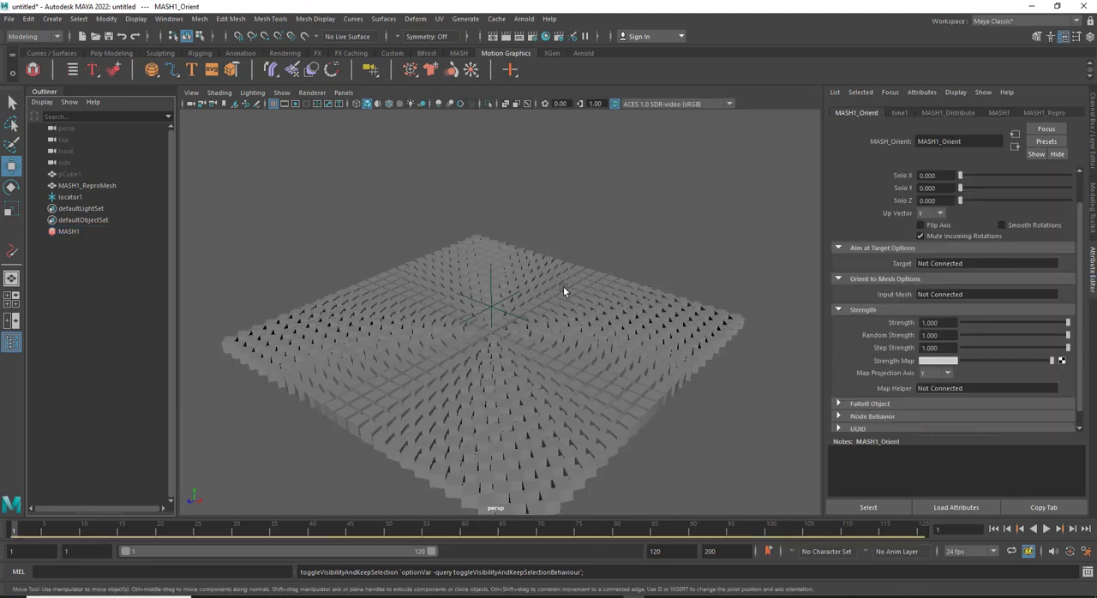
{"action": "left_click_drag", "start_coordinate": [563, 286], "coordinate": [493, 311], "text": "alt"}
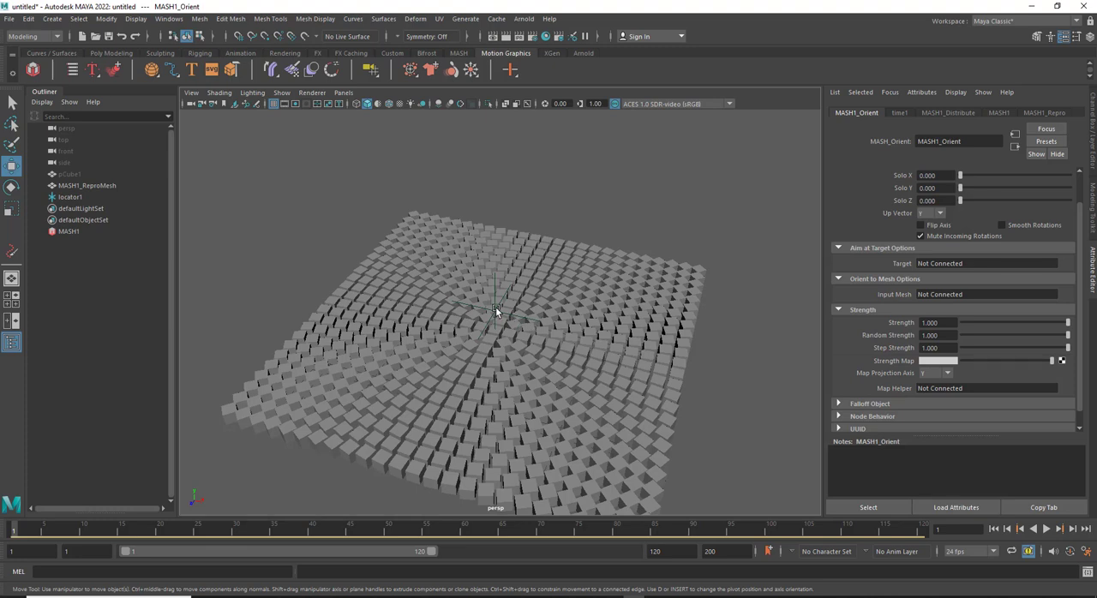
Lower the locator into the cubes to test whether they react to it
{"action": "left_click", "coordinate": [496, 307]}
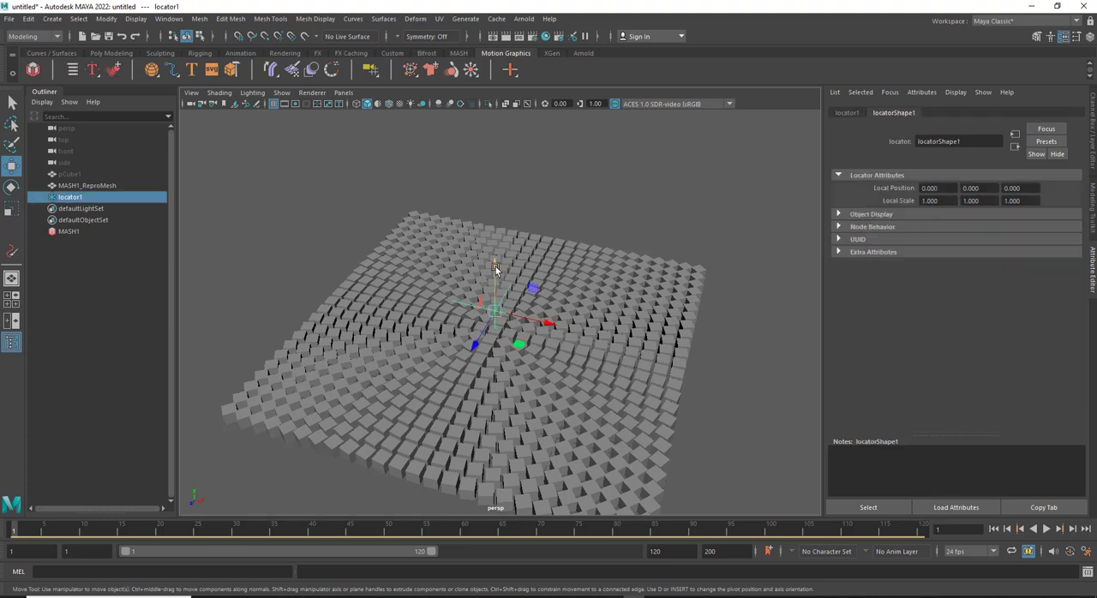
{"action": "left_click_drag", "start_coordinate": [495, 266], "coordinate": [509, 342], "text": "alt"}
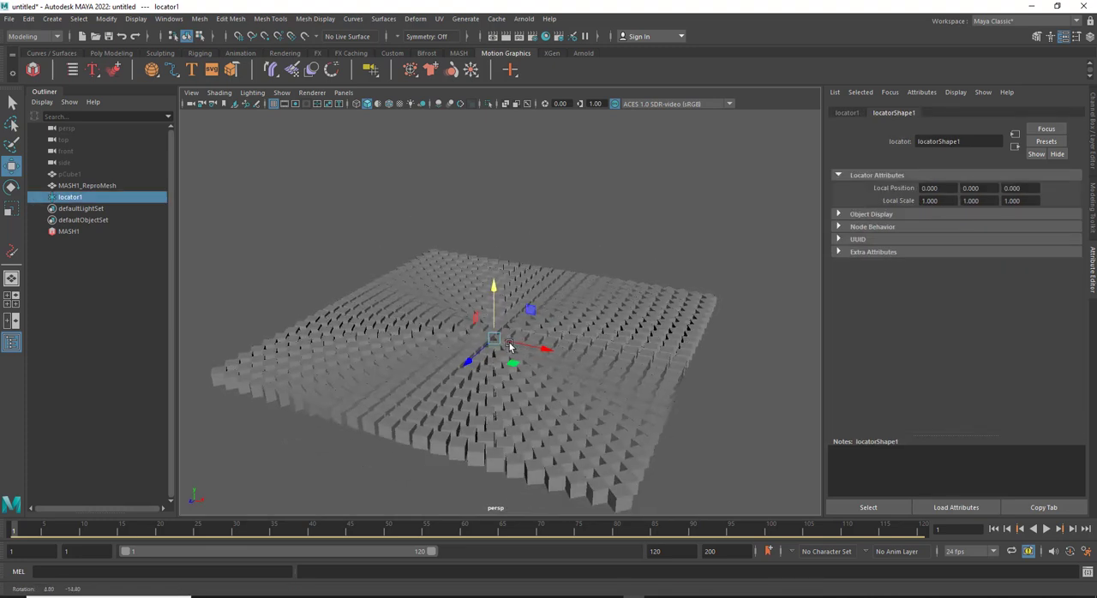
Open MASH1's Orient node, examine the cubes' rotation and preview the animation, returning to the first frame
{"action": "left_click", "coordinate": [69, 231]}
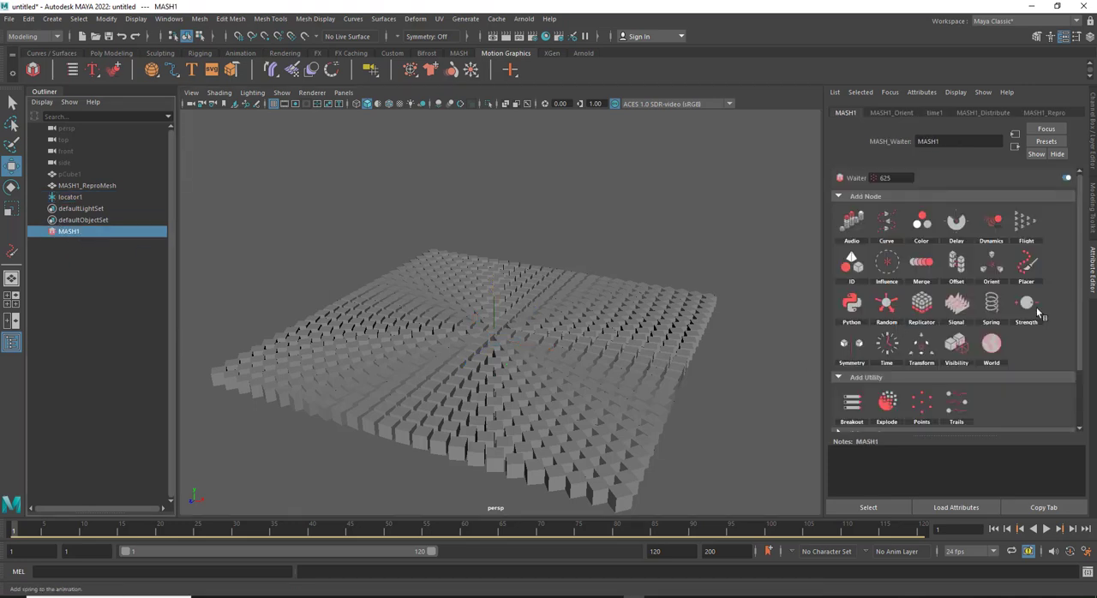
{"action": "left_click", "coordinate": [891, 112]}
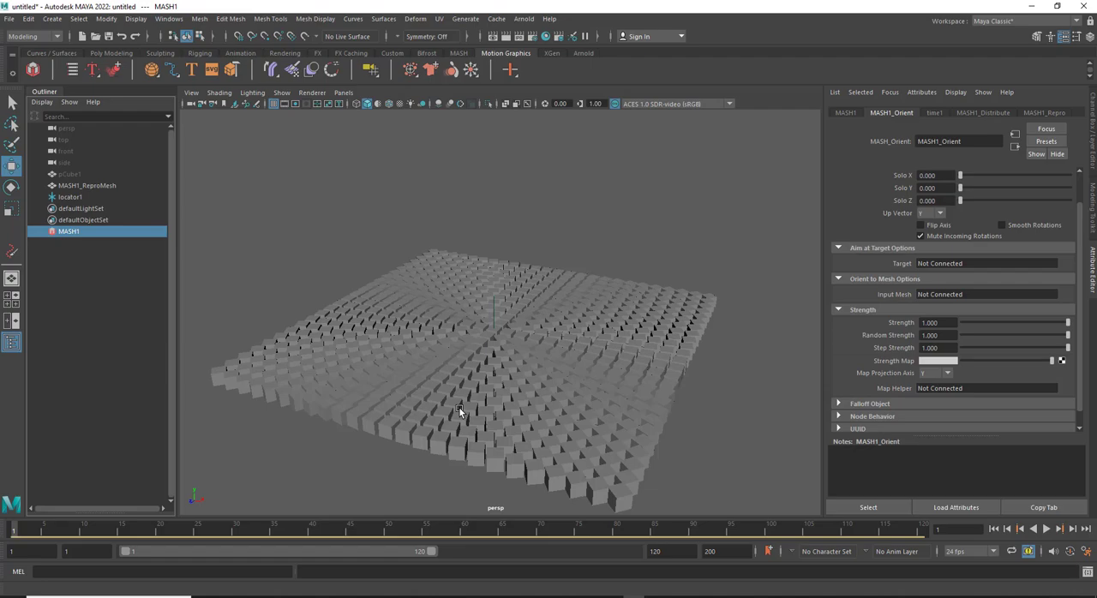
{"action": "left_click_drag", "start_coordinate": [451, 386], "coordinate": [470, 282], "text": "alt"}
{"action": "scroll", "coordinate": [544, 347], "scroll_direction": "down", "scroll_amount": 2}
{"action": "scroll", "coordinate": [523, 370], "scroll_direction": "up", "scroll_amount": 4}
{"action": "left_click_drag", "start_coordinate": [516, 378], "coordinate": [508, 392], "text": "alt"}
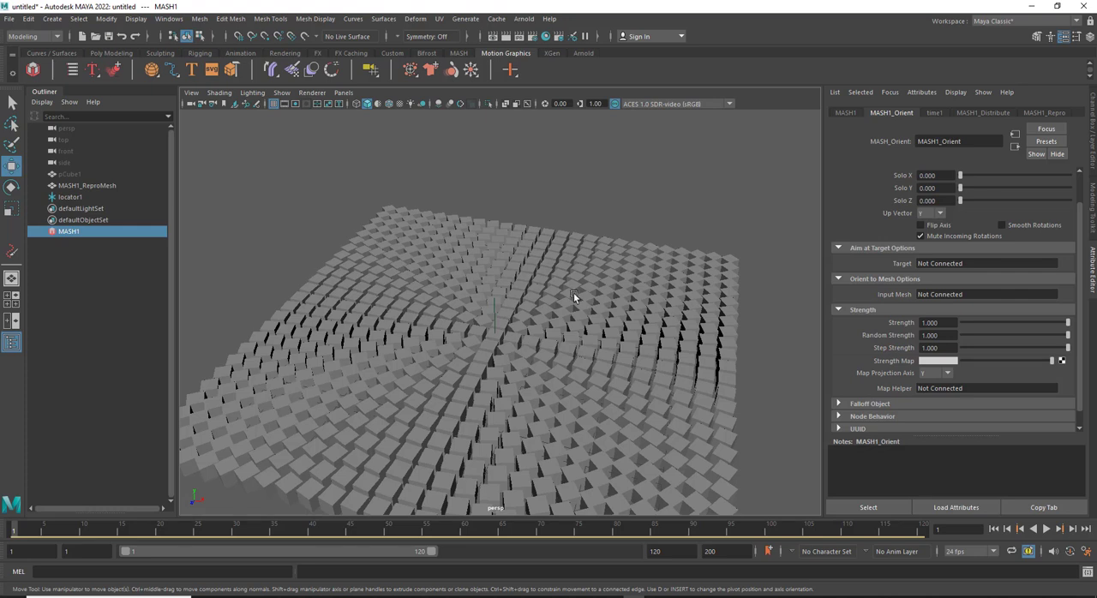
{"action": "left_click", "coordinate": [1046, 528]}
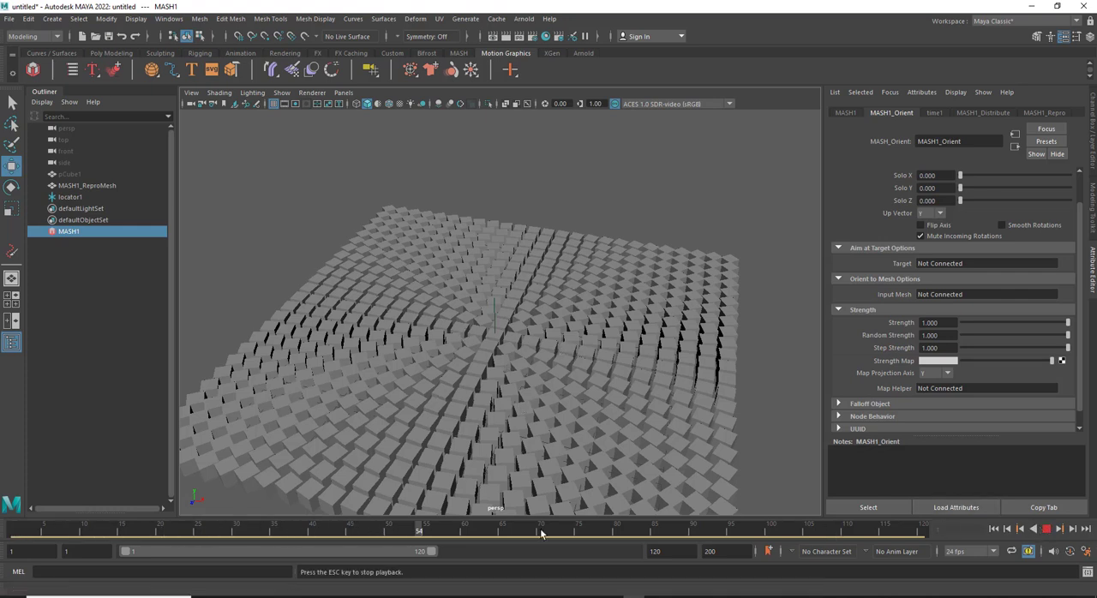
{"action": "left_click", "coordinate": [1046, 528]}
{"action": "left_click", "coordinate": [994, 529]}
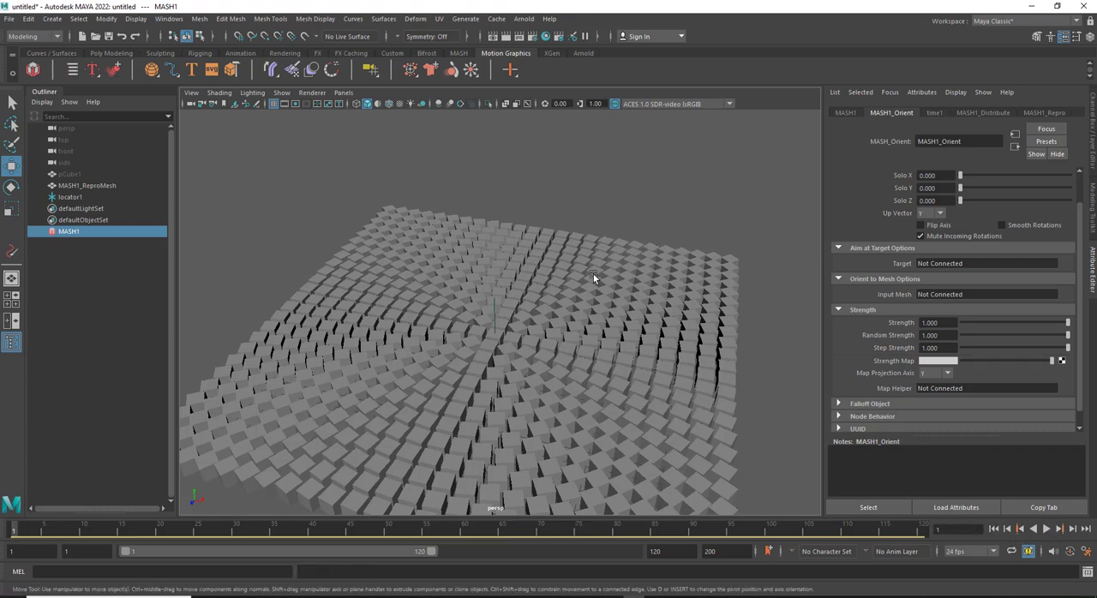
Set the Orient node's Orient Mode to Velocity and review the other mode options
{"action": "left_click", "coordinate": [1078, 194]}
{"action": "left_click", "coordinate": [973, 197]}
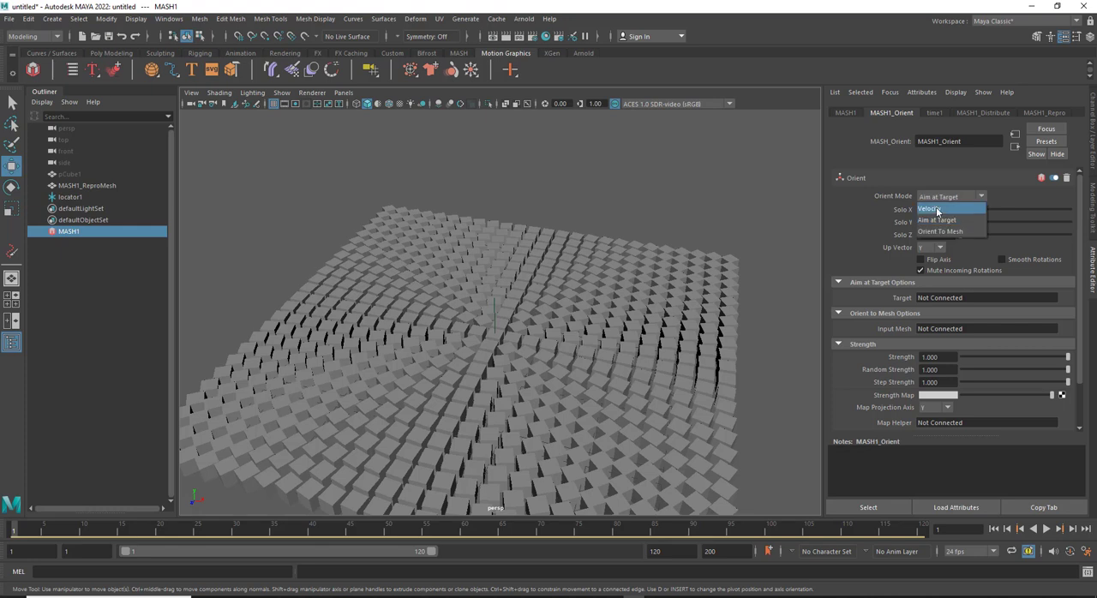
{"action": "left_click", "coordinate": [937, 211]}
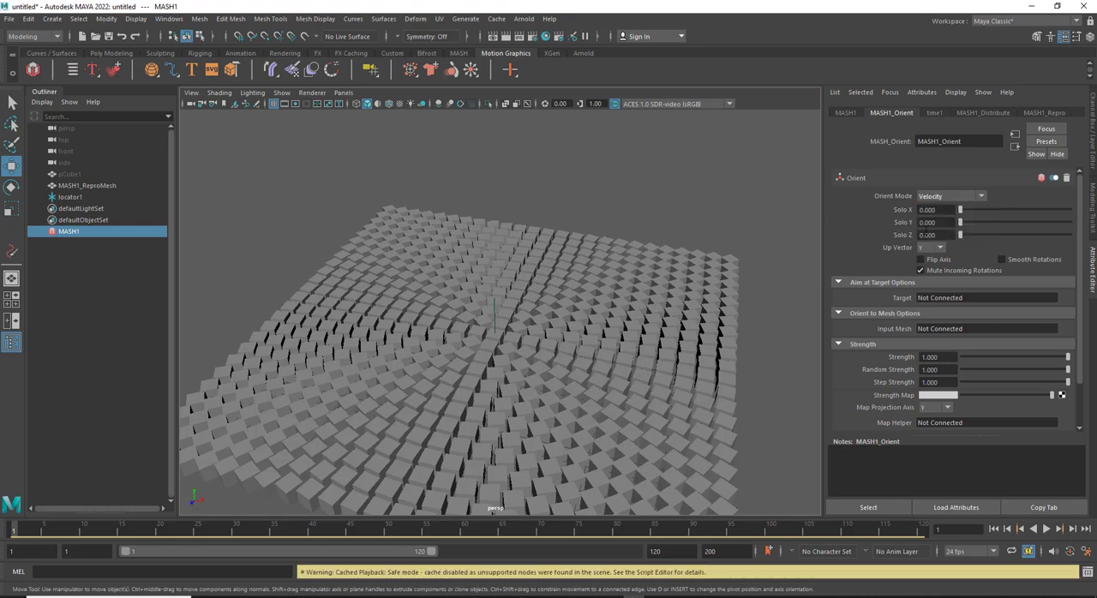
{"action": "left_click", "coordinate": [981, 198]}
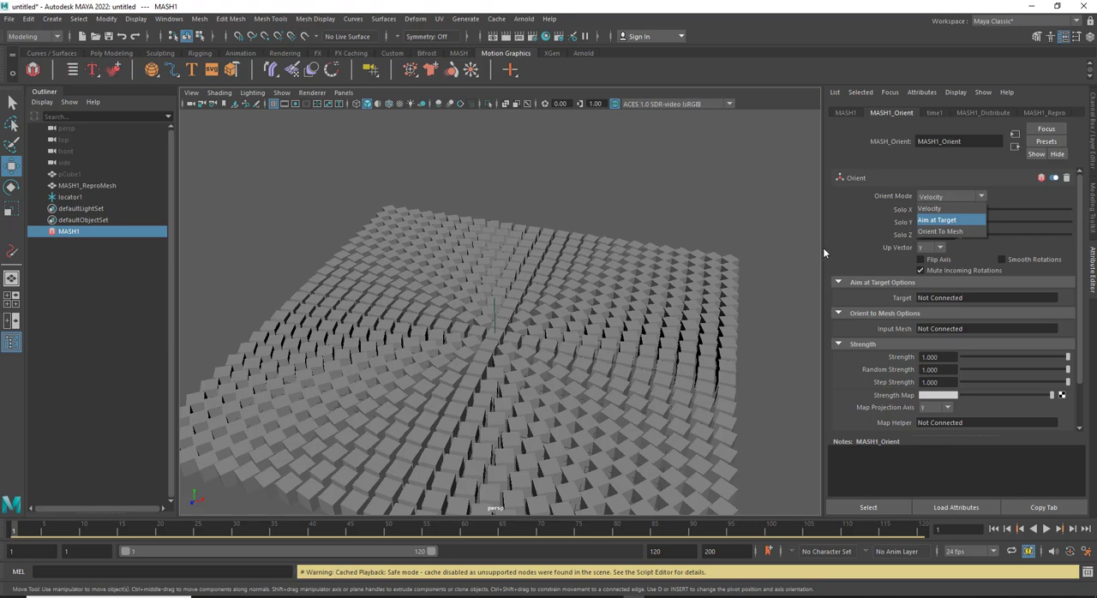
{"action": "left_click", "coordinate": [854, 223]}
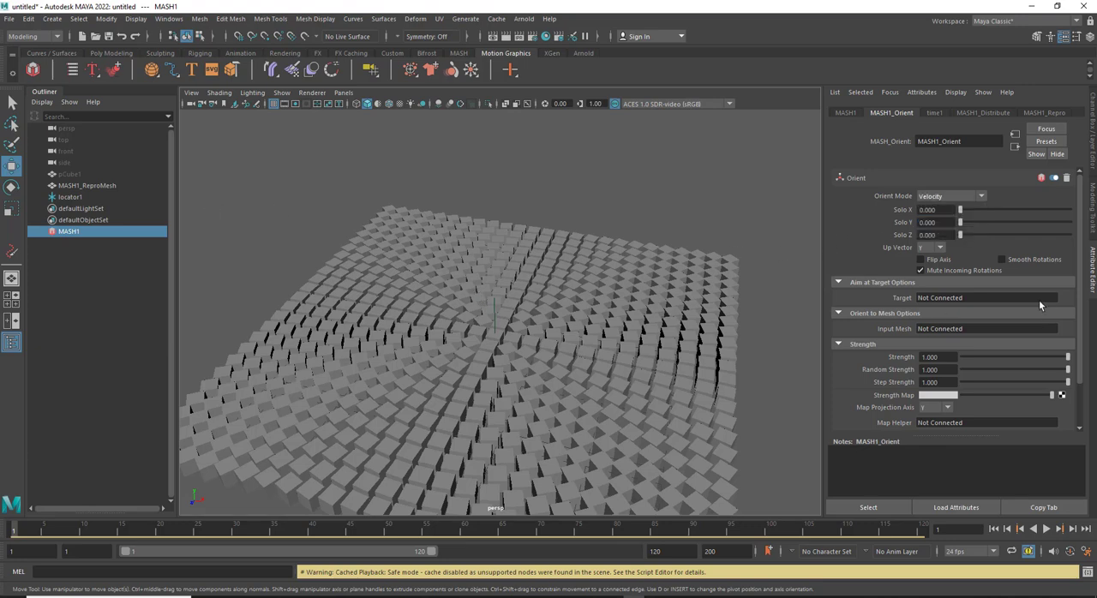
Collapse the Orient to Mesh Options and connect locator1 as the Orient node's aim target
{"action": "left_click", "coordinate": [838, 313]}
{"action": "left_click", "coordinate": [840, 282]}
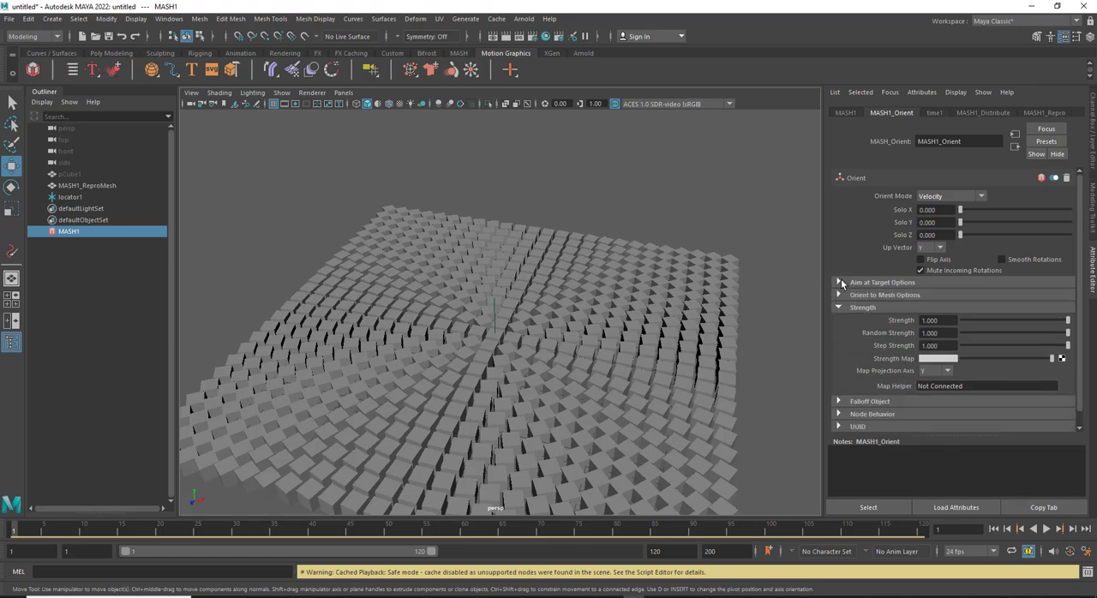
{"action": "left_click", "coordinate": [840, 283]}
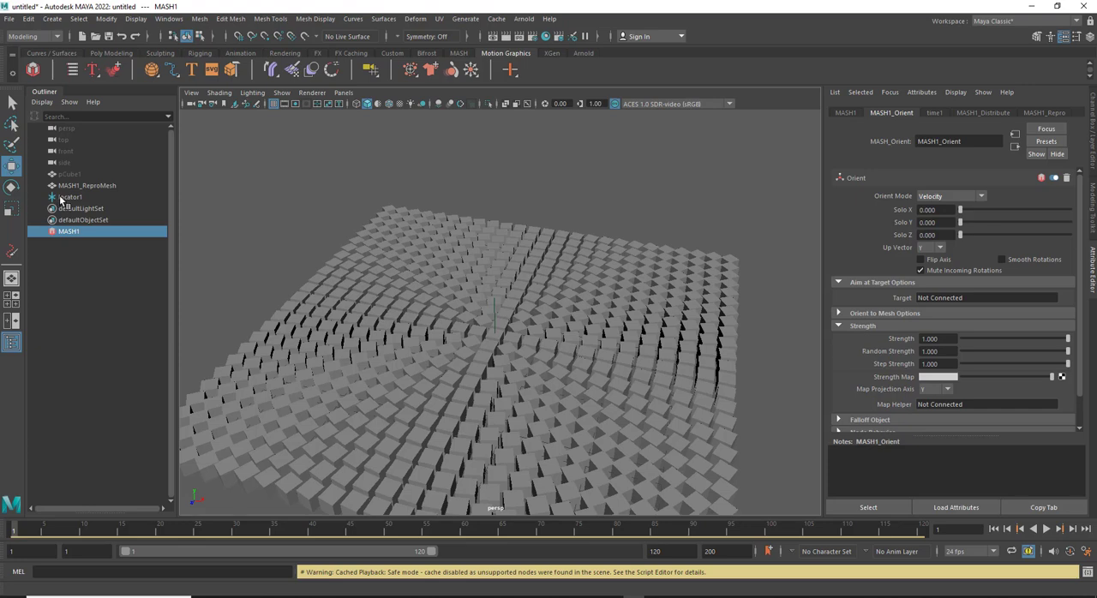
{"action": "middle_click_drag", "start_coordinate": [61, 200], "coordinate": [935, 299]}
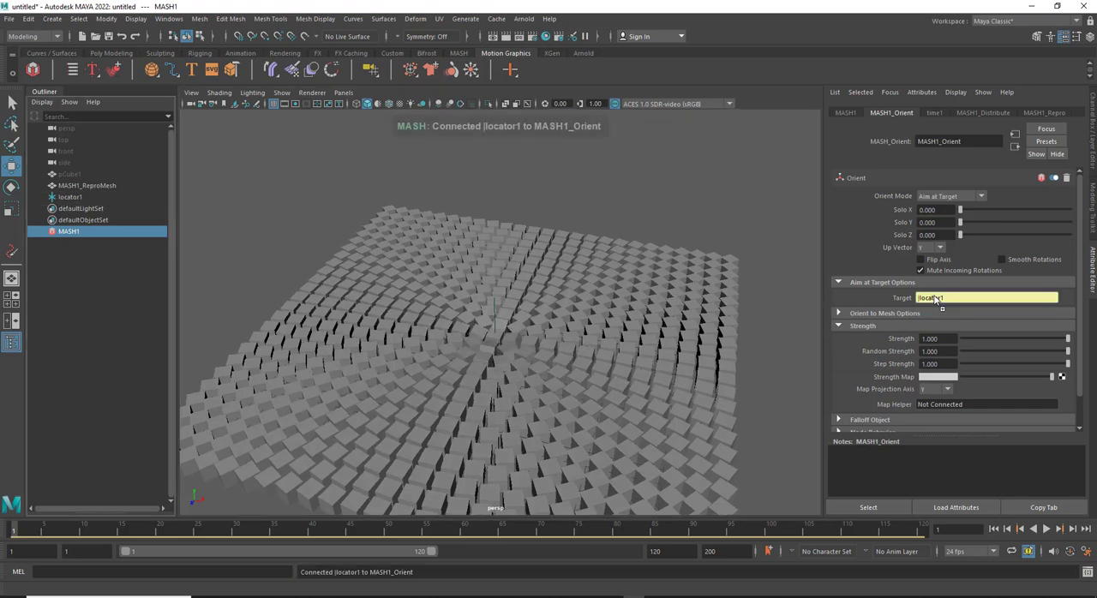
Raise locator1 above the grid and move it across the surface to test how the cubes aim at it
{"action": "left_click", "coordinate": [493, 309]}
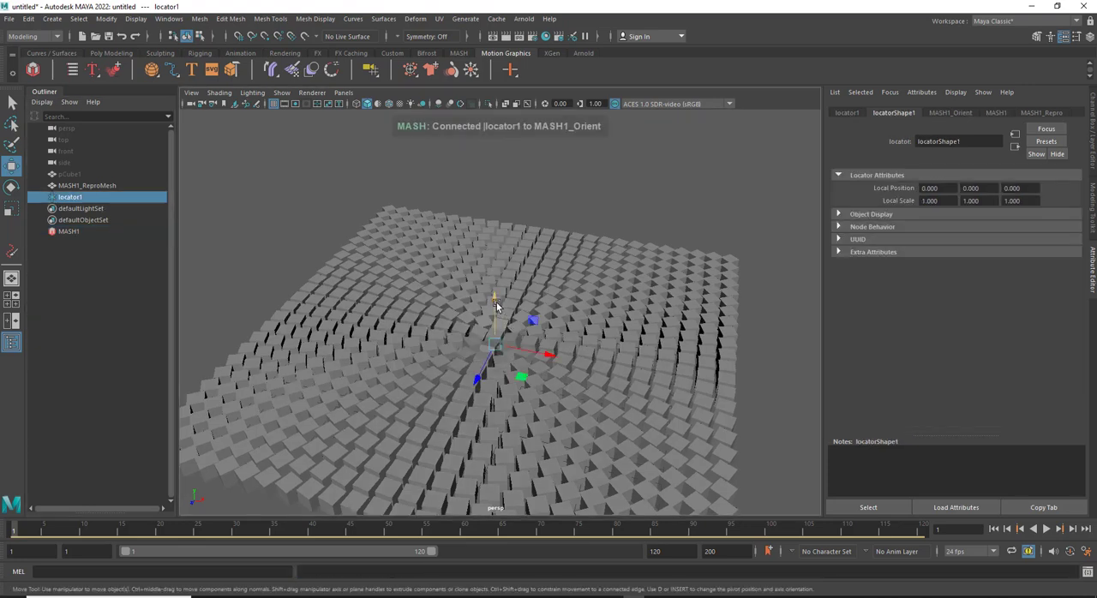
{"action": "left_click_drag", "start_coordinate": [497, 302], "coordinate": [501, 268]}
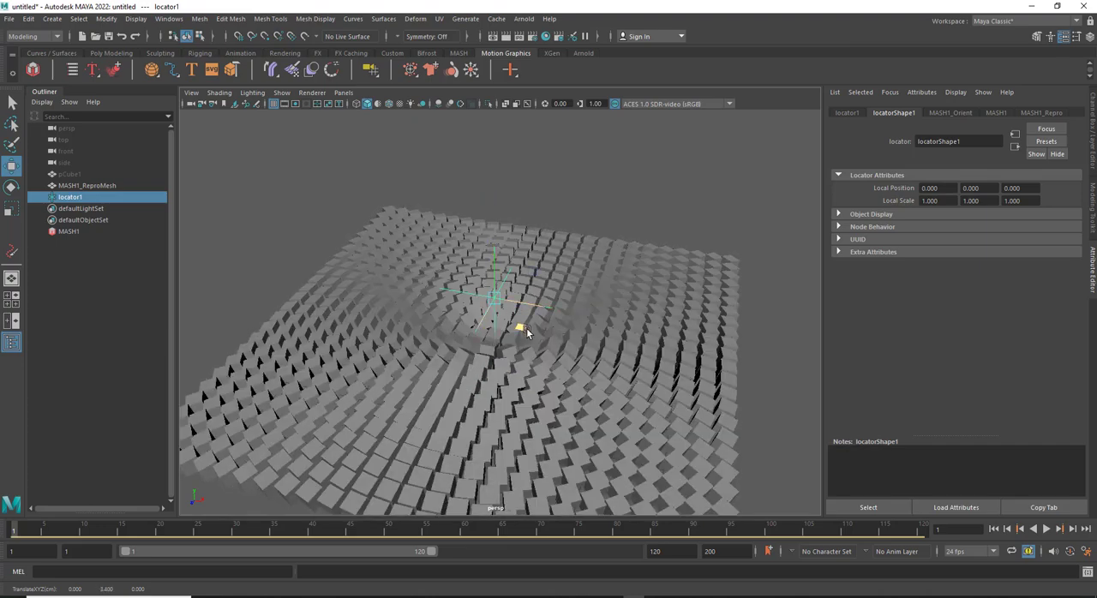
{"action": "left_click_drag", "start_coordinate": [526, 329], "coordinate": [539, 353]}
{"action": "middle_click_drag", "start_coordinate": [582, 364], "coordinate": [548, 343], "text": "alt"}
{"action": "left_click_drag", "start_coordinate": [486, 296], "coordinate": [517, 286]}
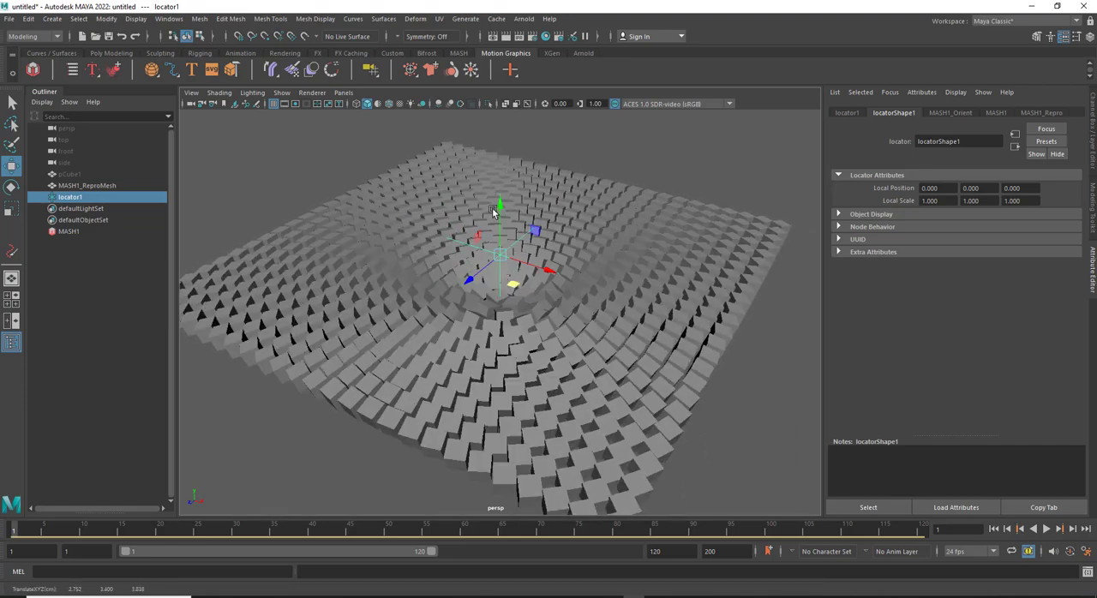
{"action": "left_click_drag", "start_coordinate": [493, 211], "coordinate": [497, 185]}
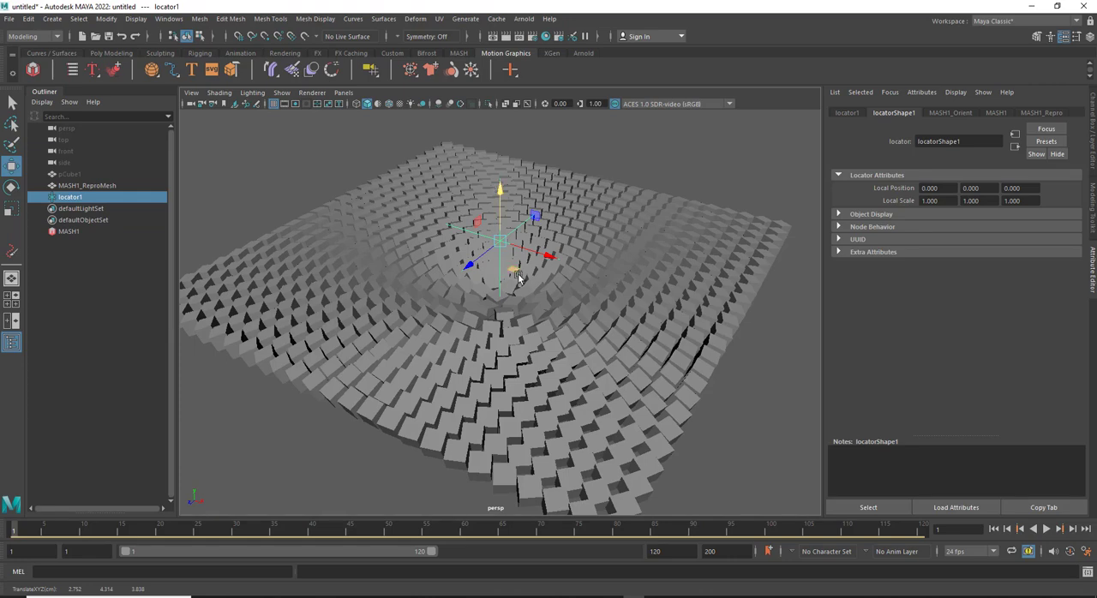
{"action": "left_click_drag", "start_coordinate": [518, 278], "coordinate": [538, 287]}
Try rotating locator1 around different axes to test its effect on the cubes, undoing the rotations
{"action": "key", "text": "e"}
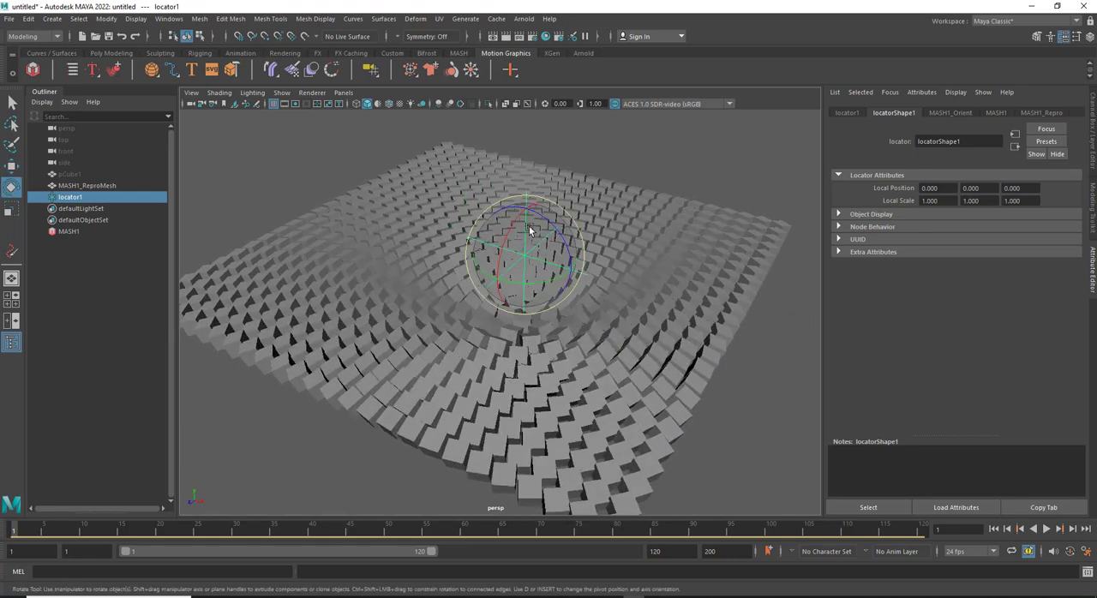
{"action": "mouse_move", "coordinate": [509, 224]}
{"action": "left_mouse_down"}
{"action": "mouse_move", "coordinate": [498, 316]}
{"action": "mouse_move", "coordinate": [528, 230]}
{"action": "left_mouse_up"}
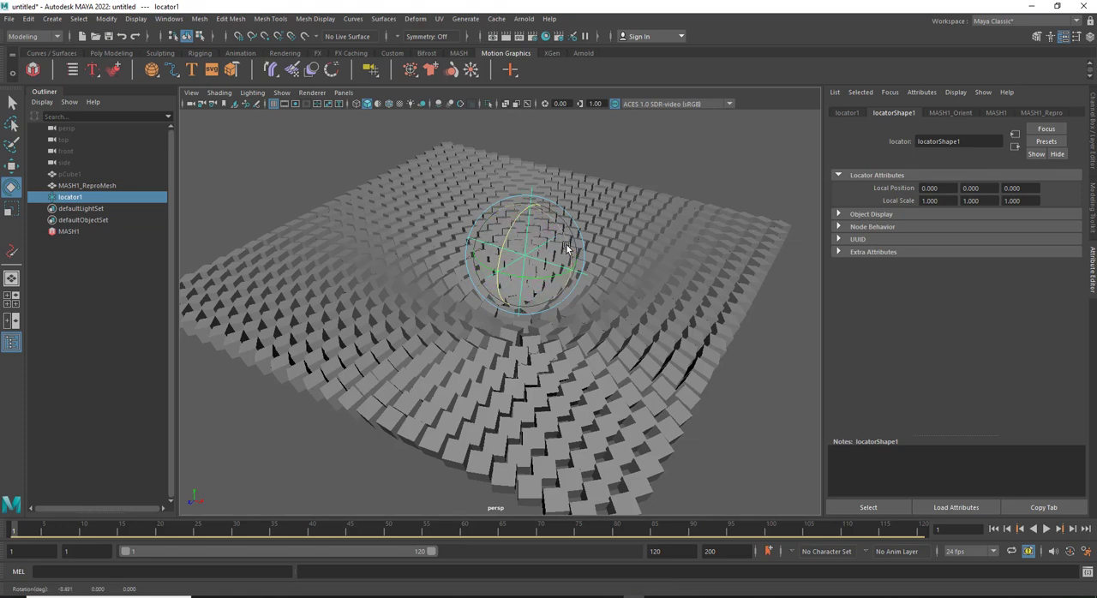
{"action": "mouse_move", "coordinate": [560, 273]}
{"action": "left_mouse_down"}
{"action": "mouse_move", "coordinate": [572, 275]}
{"action": "mouse_move", "coordinate": [560, 293]}
{"action": "left_mouse_up"}
{"action": "key", "text": "ctrl+z"}
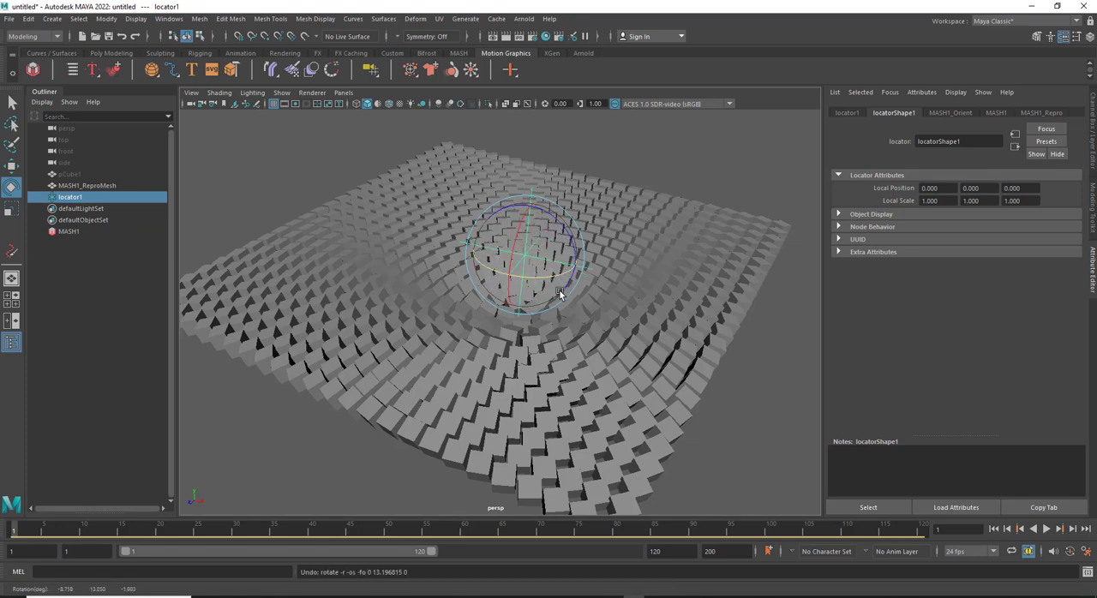
{"action": "left_click_drag", "start_coordinate": [553, 228], "coordinate": [573, 258]}
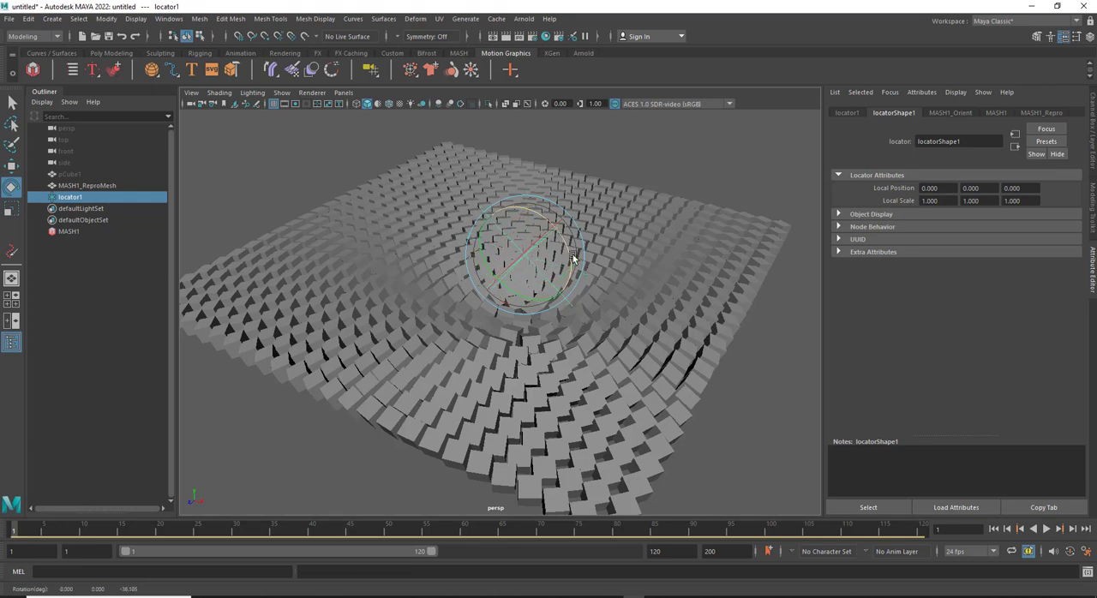
{"action": "key", "text": "ctrl+z"}
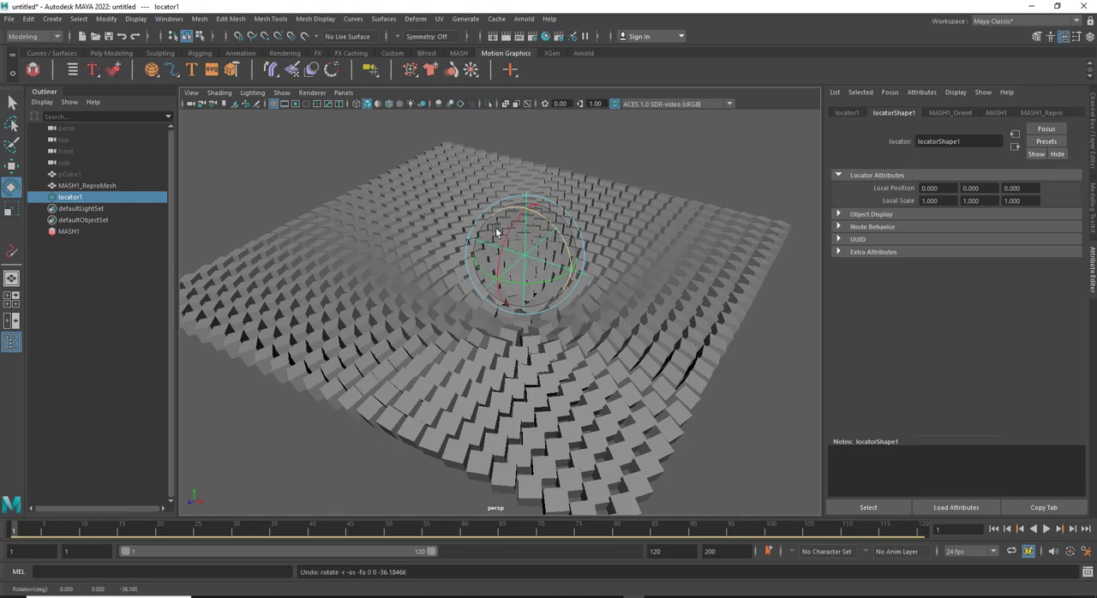
Break locator1's connection to MASH1's Orient target and try the locator as the Orient to Mesh input mesh
{"action": "left_click", "coordinate": [72, 228]}
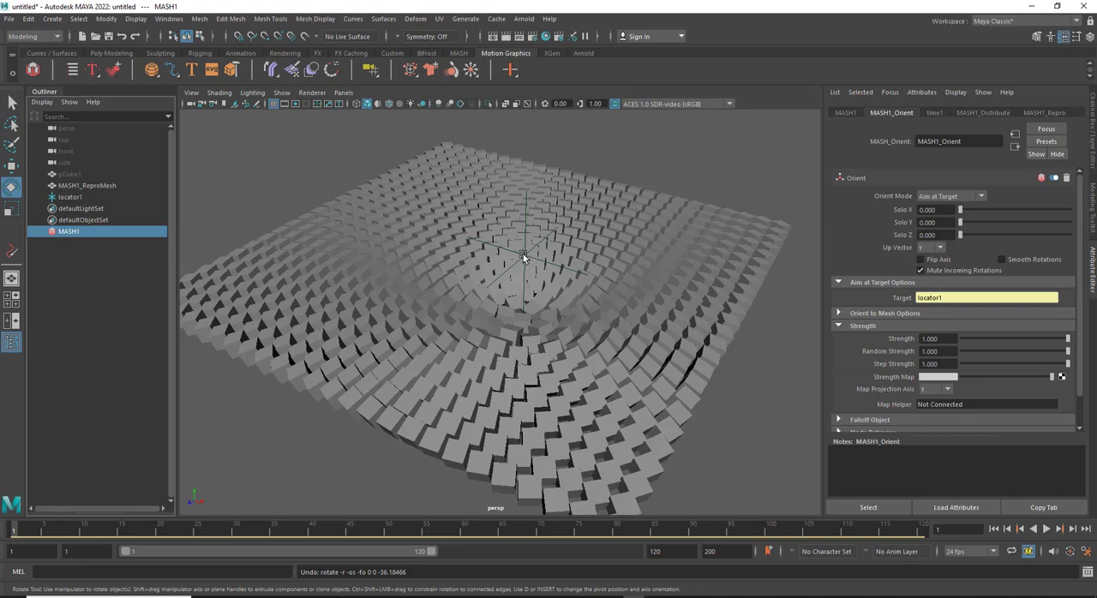
{"action": "right_click", "coordinate": [929, 298]}
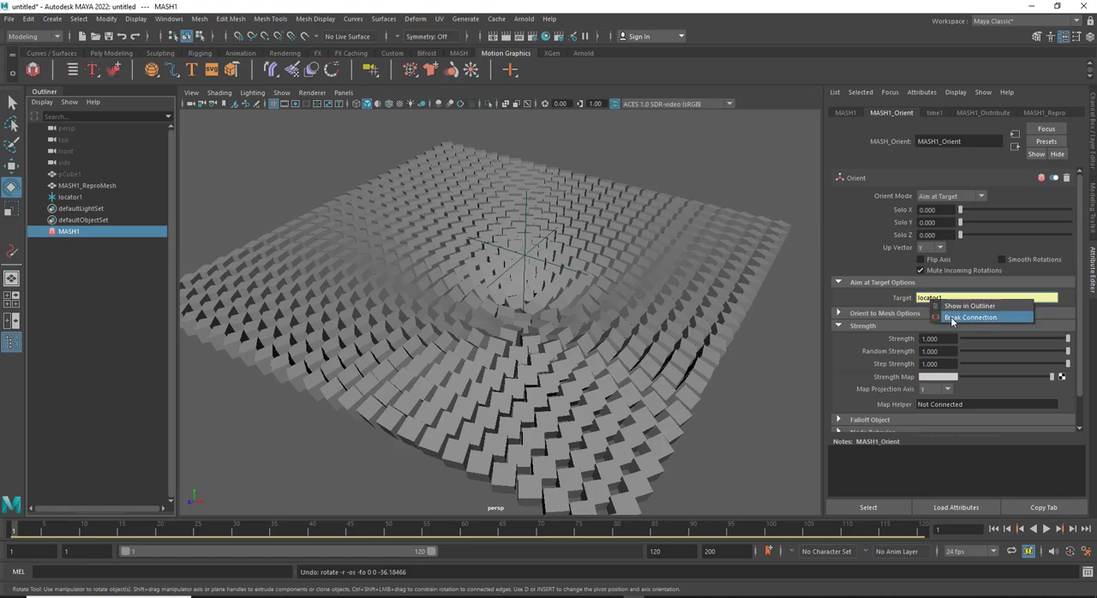
{"action": "left_click", "coordinate": [950, 316]}
{"action": "left_click", "coordinate": [867, 314]}
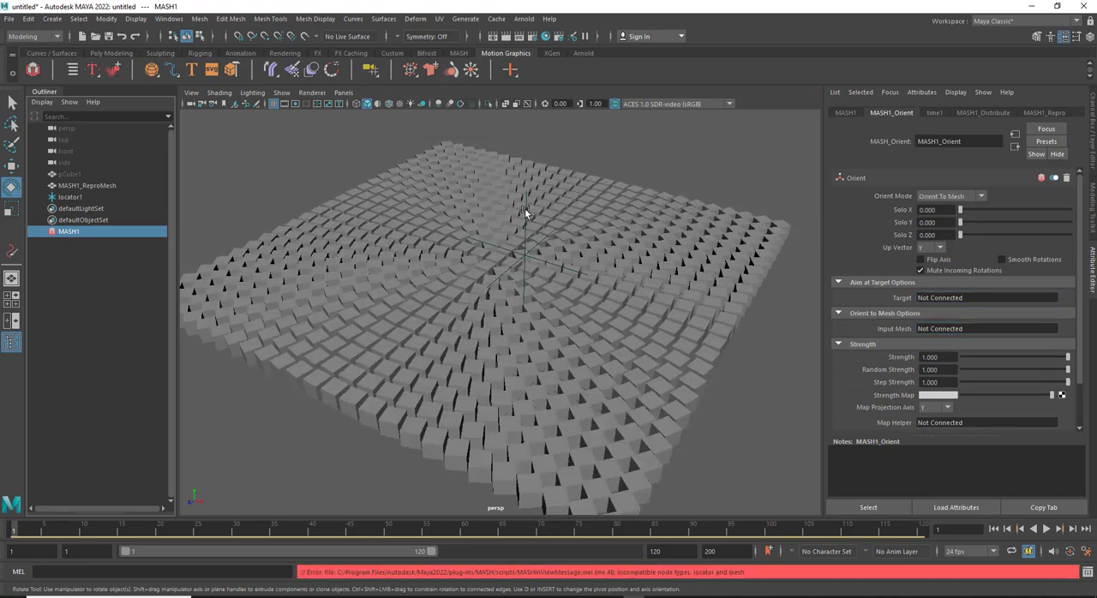
Delete locator1 and create a polygon cube at the centre of the grid
{"action": "left_click", "coordinate": [525, 209]}
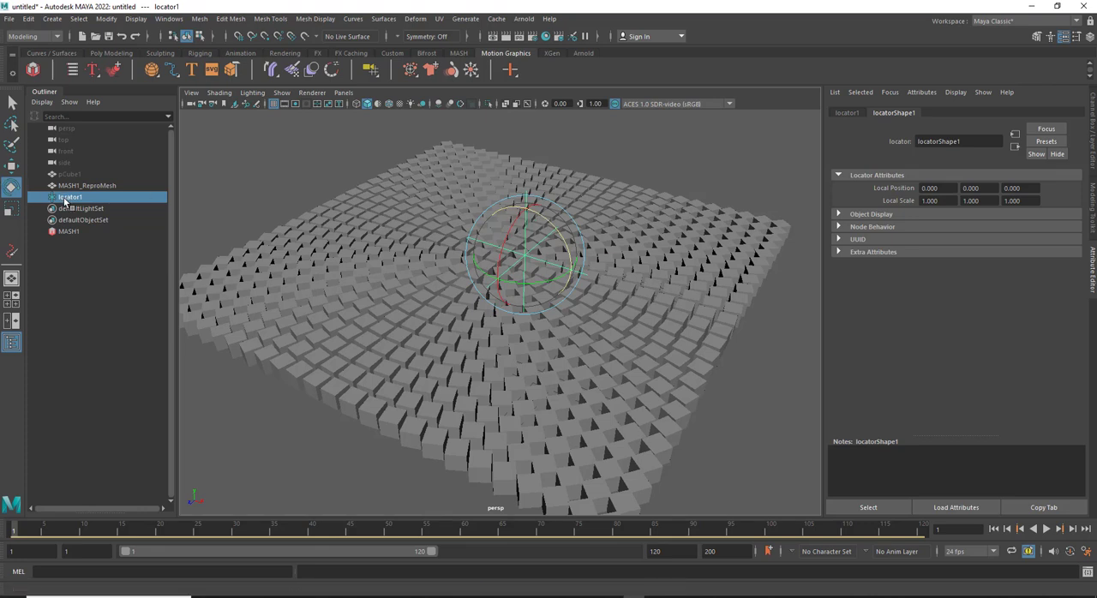
{"action": "key", "text": "Delete"}
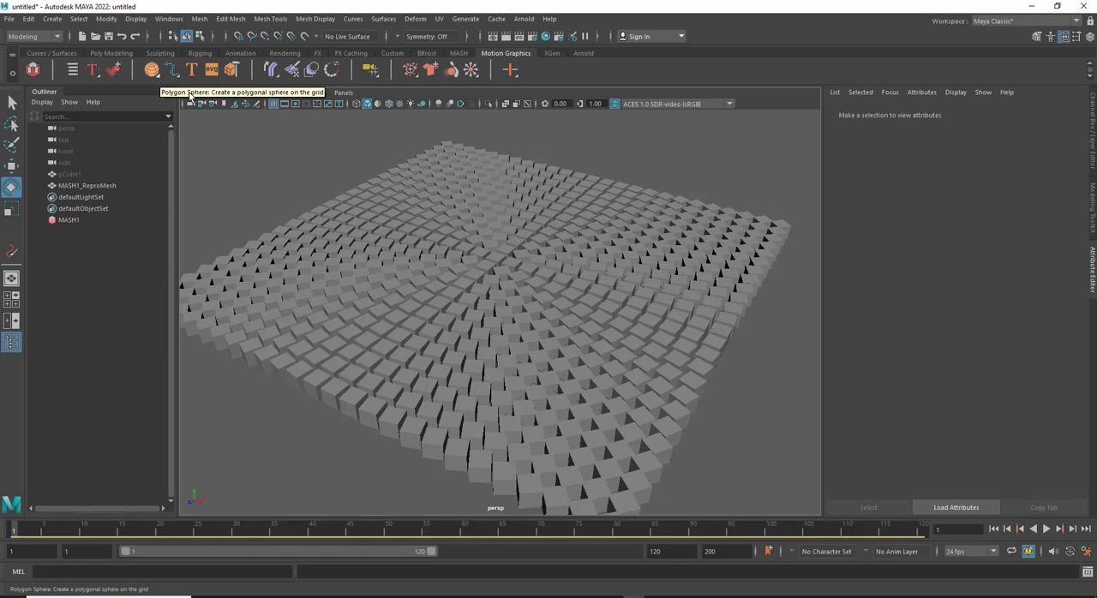
{"action": "right_click", "coordinate": [445, 200], "text": "shift"}
{"action": "right_click_drag", "start_coordinate": [450, 201], "coordinate": [441, 228], "text": "shift"}
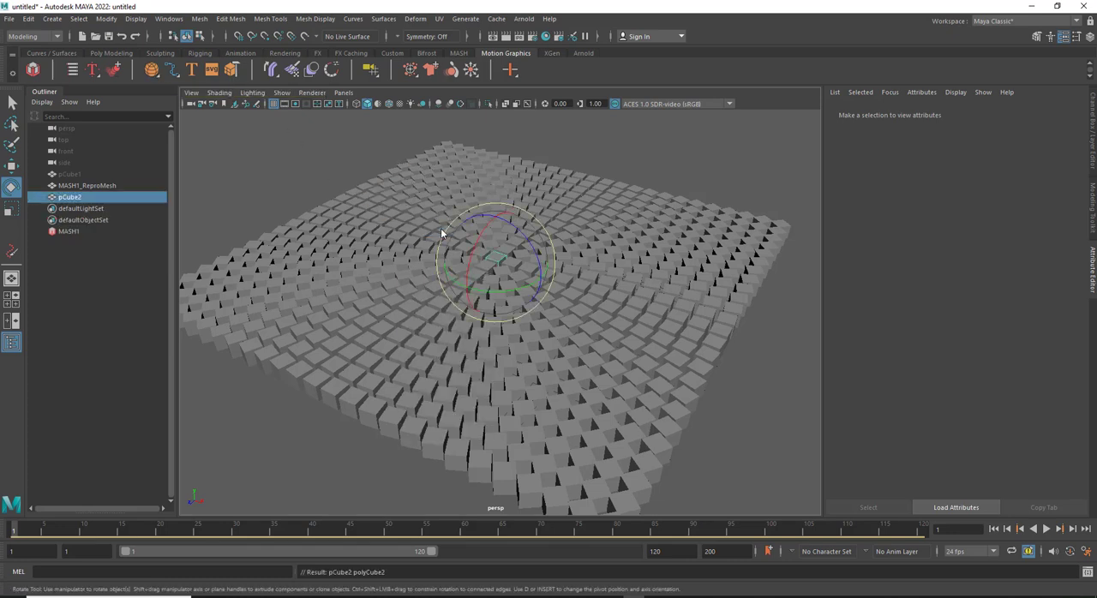
Scale up the new cube uniformly and raise it about 4.75 cm above the grid
{"action": "key", "text": "r"}
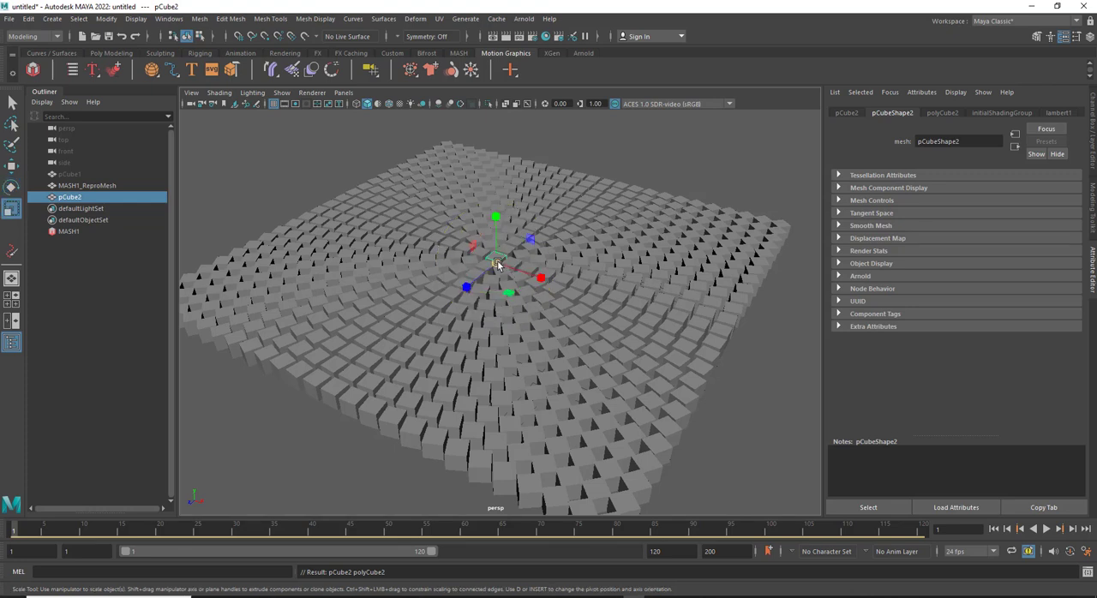
{"action": "left_click_drag", "start_coordinate": [496, 263], "coordinate": [515, 262]}
{"action": "key", "text": "w"}
{"action": "left_click_drag", "start_coordinate": [495, 219], "coordinate": [495, 150]}
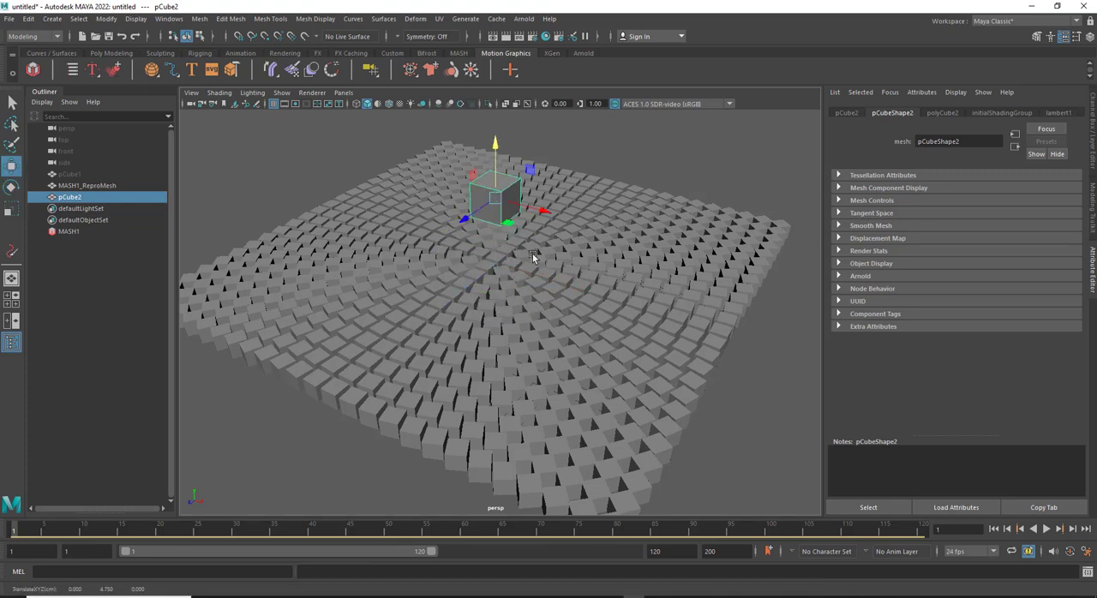
Connect pCube2 as the MASH1 Orient node's aim target and move it across the grid to test the cubes' response
{"action": "left_click", "coordinate": [69, 231]}
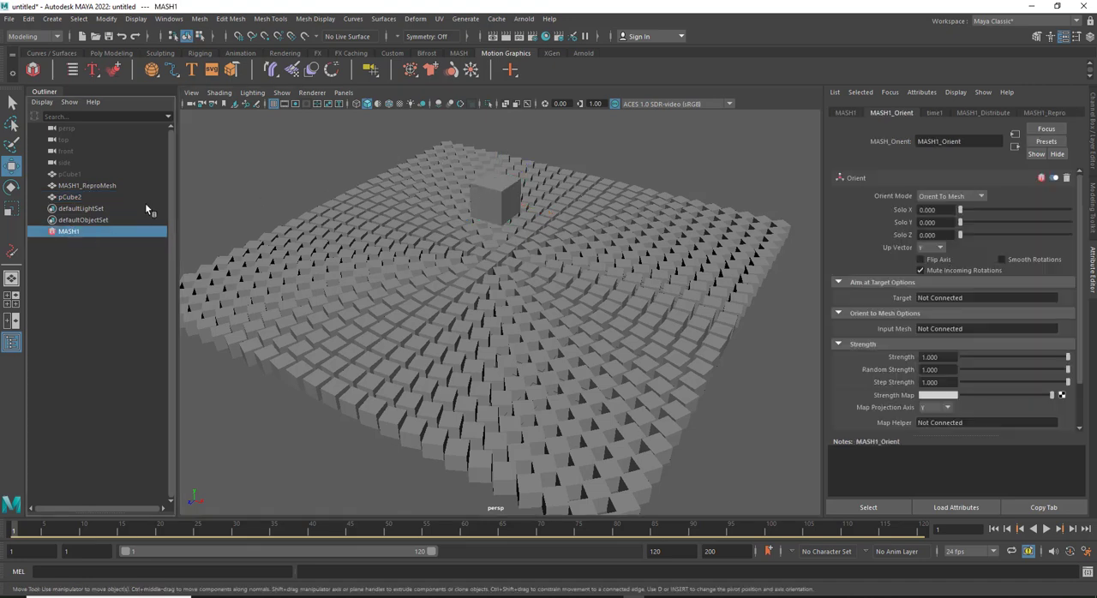
{"action": "middle_click_drag", "start_coordinate": [76, 195], "coordinate": [937, 295]}
{"action": "left_click", "coordinate": [495, 199]}
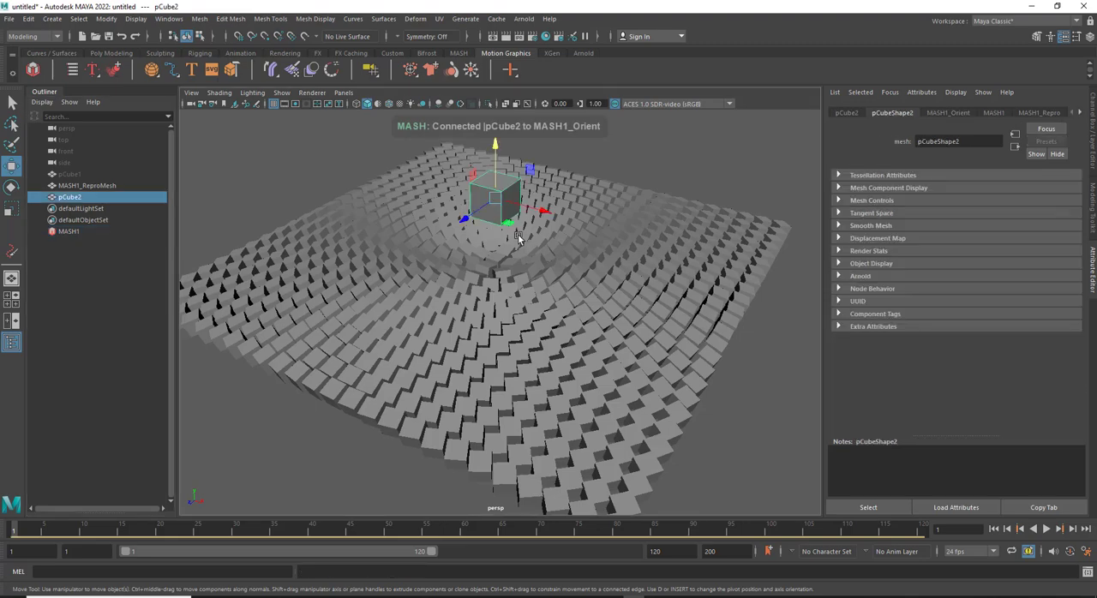
{"action": "mouse_move", "coordinate": [507, 230]}
{"action": "left_mouse_down"}
{"action": "mouse_move", "coordinate": [478, 263]}
{"action": "mouse_move", "coordinate": [418, 296]}
{"action": "mouse_move", "coordinate": [600, 289]}
{"action": "mouse_move", "coordinate": [513, 231]}
{"action": "left_mouse_up"}
{"action": "left_click_drag", "start_coordinate": [488, 195], "coordinate": [506, 177]}
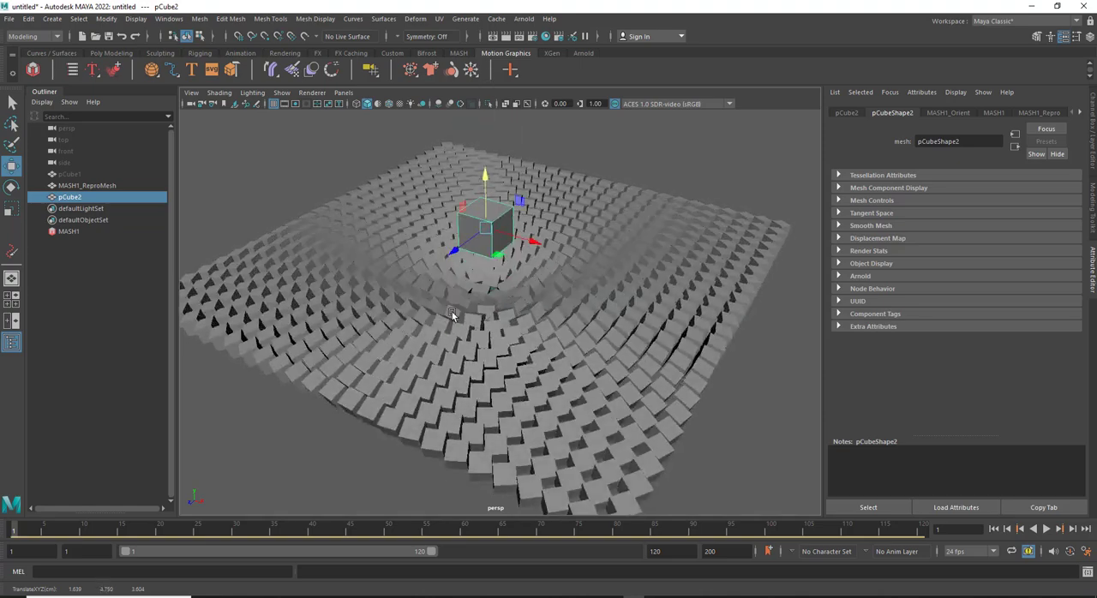
Try rotating pCube2 about 50 degrees around X, then undo the rotation
{"action": "left_click_drag", "start_coordinate": [452, 313], "coordinate": [452, 243], "text": "alt"}
{"action": "key", "text": "e"}
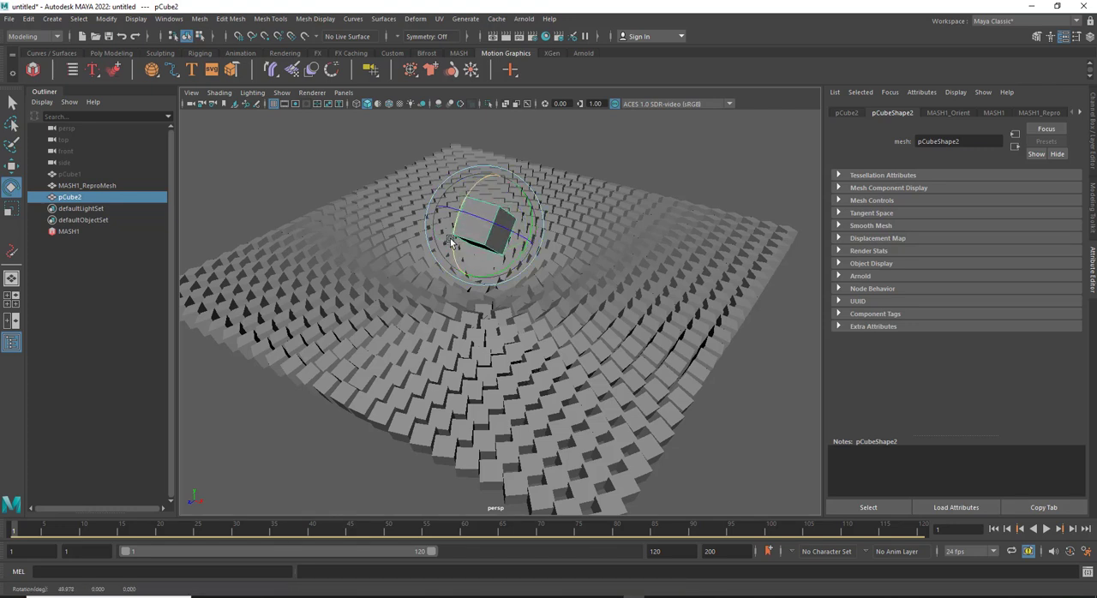
{"action": "key", "text": "ctrl+z"}
Disconnect pCube2 from the Orient node's aim target and connect it as the Orient to Mesh input mesh
{"action": "left_click", "coordinate": [69, 231]}
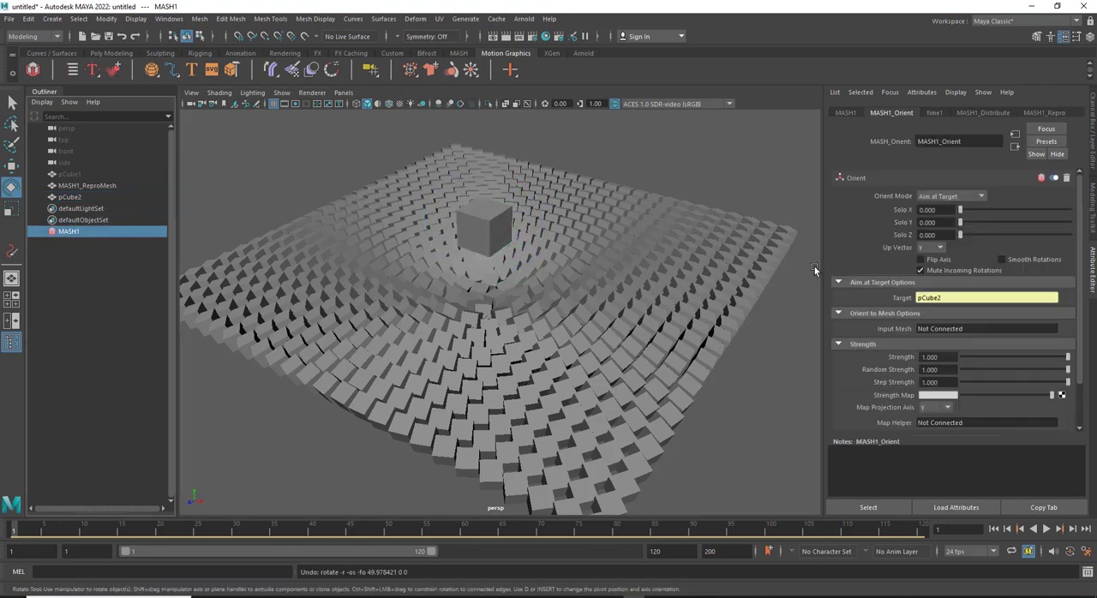
{"action": "right_click", "coordinate": [938, 300]}
{"action": "left_click", "coordinate": [951, 318]}
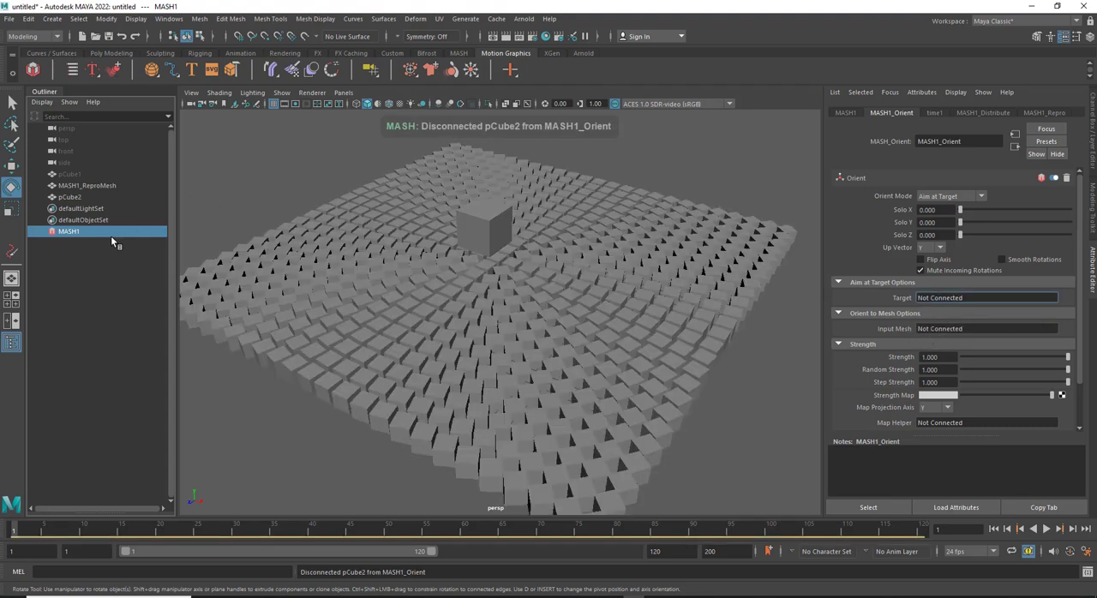
{"action": "middle_click_drag", "start_coordinate": [70, 200], "coordinate": [923, 328]}
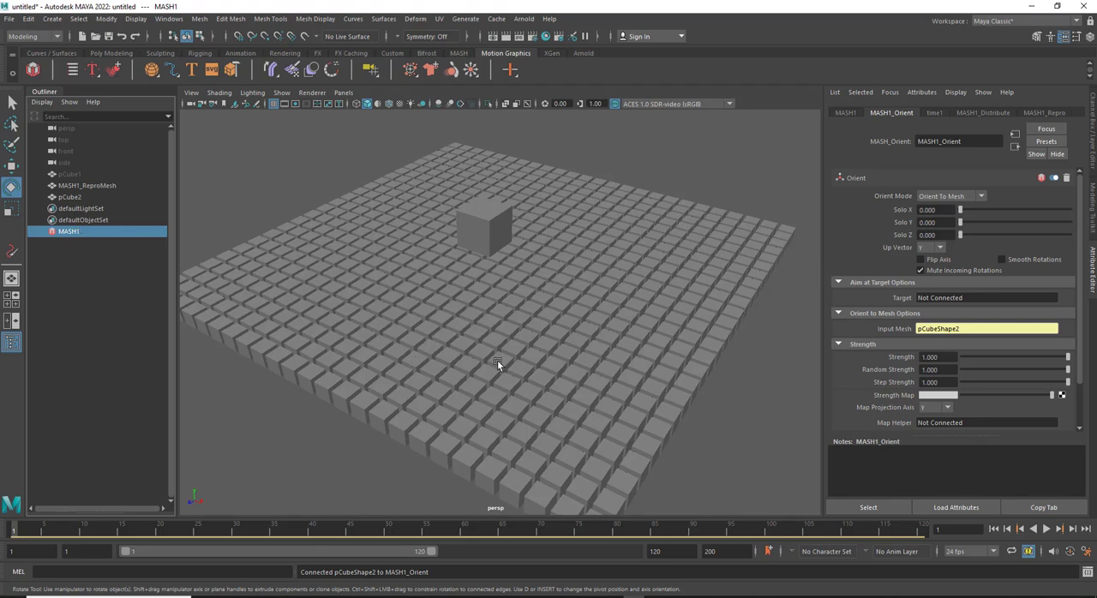
Move pCube2 over the grid and lower it to a height of about 4.1 cm to test the mesh orientation
{"action": "left_click", "coordinate": [71, 196]}
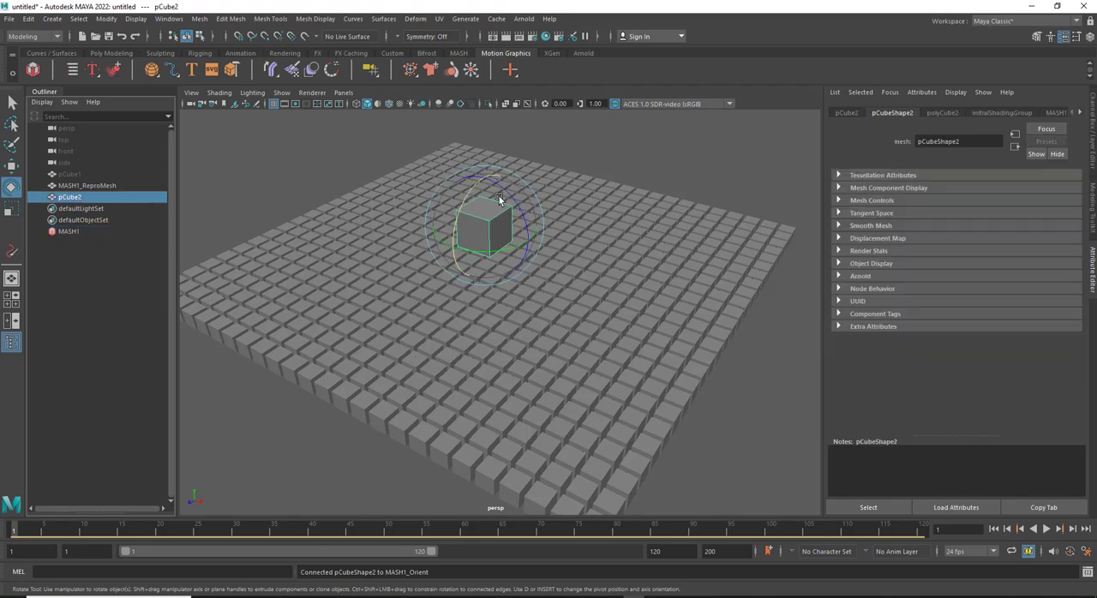
{"action": "key", "text": "w"}
{"action": "left_click_drag", "start_coordinate": [495, 252], "coordinate": [487, 257]}
{"action": "mouse_move", "coordinate": [473, 189]}
{"action": "left_mouse_down"}
{"action": "mouse_move", "coordinate": [477, 293]}
{"action": "mouse_move", "coordinate": [474, 195]}
{"action": "left_mouse_up"}
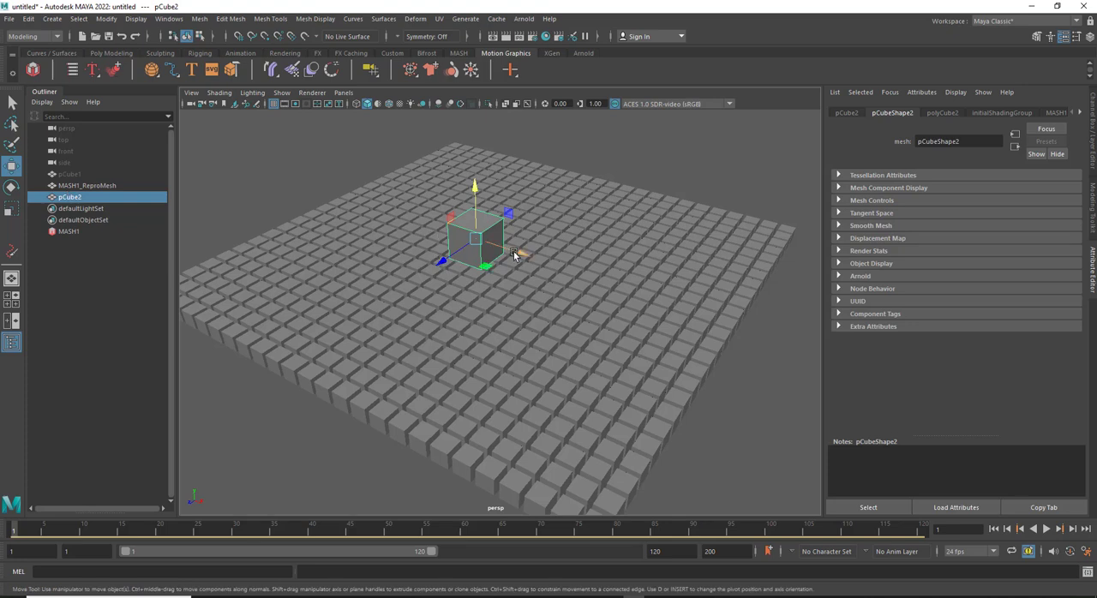
{"action": "left_click_drag", "start_coordinate": [515, 254], "coordinate": [490, 251]}
{"action": "mouse_move", "coordinate": [459, 184]}
{"action": "left_mouse_down"}
{"action": "mouse_move", "coordinate": [465, 269]}
{"action": "mouse_move", "coordinate": [460, 184]}
{"action": "left_mouse_up"}
{"action": "left_click_drag", "start_coordinate": [471, 265], "coordinate": [476, 294]}
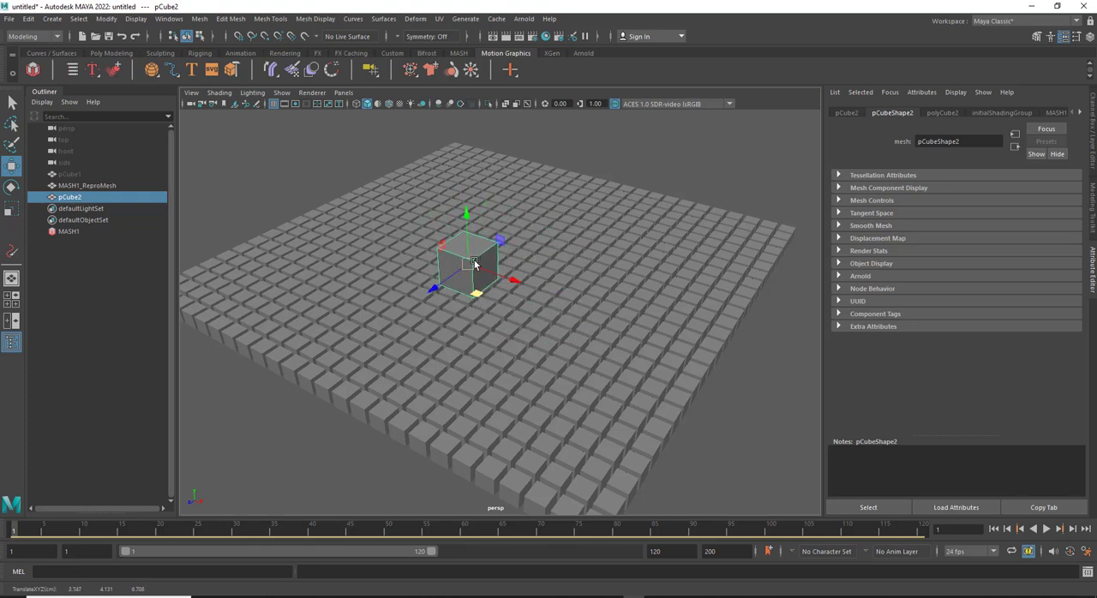
Shift pCube2 along X to about -5.8 cm and rotate it to about -15, 10 and 9 degrees
{"action": "key", "text": "e"}
{"action": "left_click_drag", "start_coordinate": [454, 227], "coordinate": [415, 245]}
{"action": "key", "text": "w"}
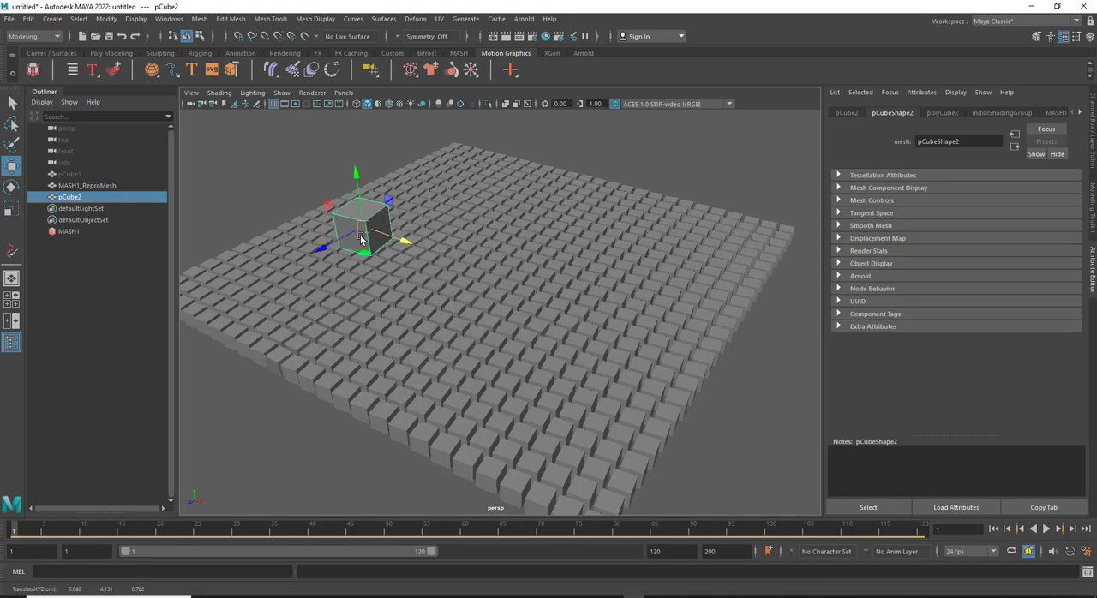
{"action": "key", "text": "e"}
{"action": "left_click_drag", "start_coordinate": [349, 235], "coordinate": [378, 205]}
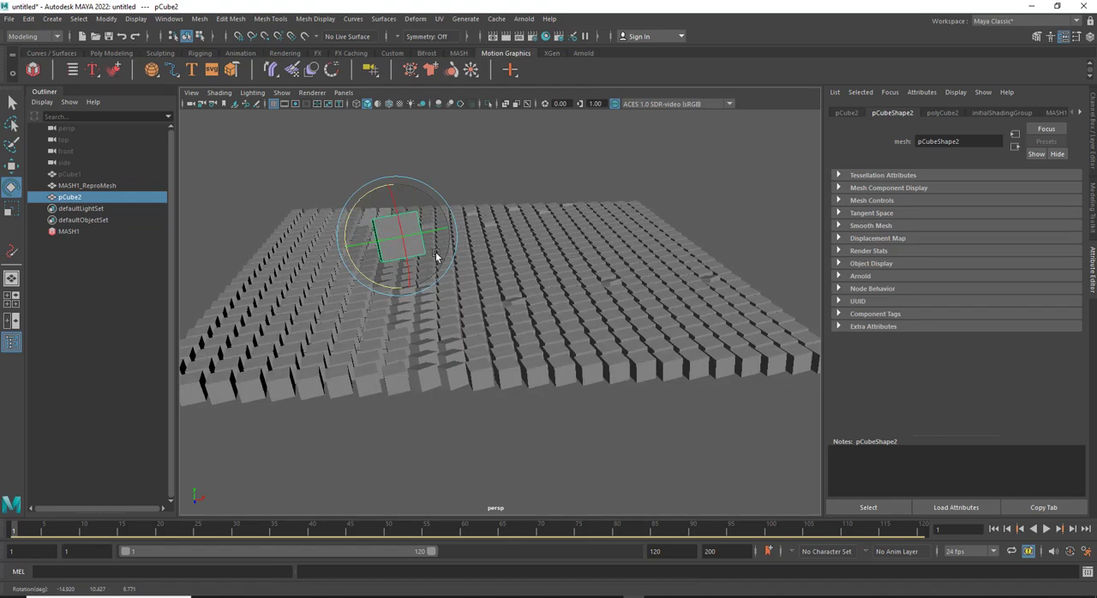
{"action": "left_click_drag", "start_coordinate": [444, 242], "coordinate": [391, 259], "text": "alt"}
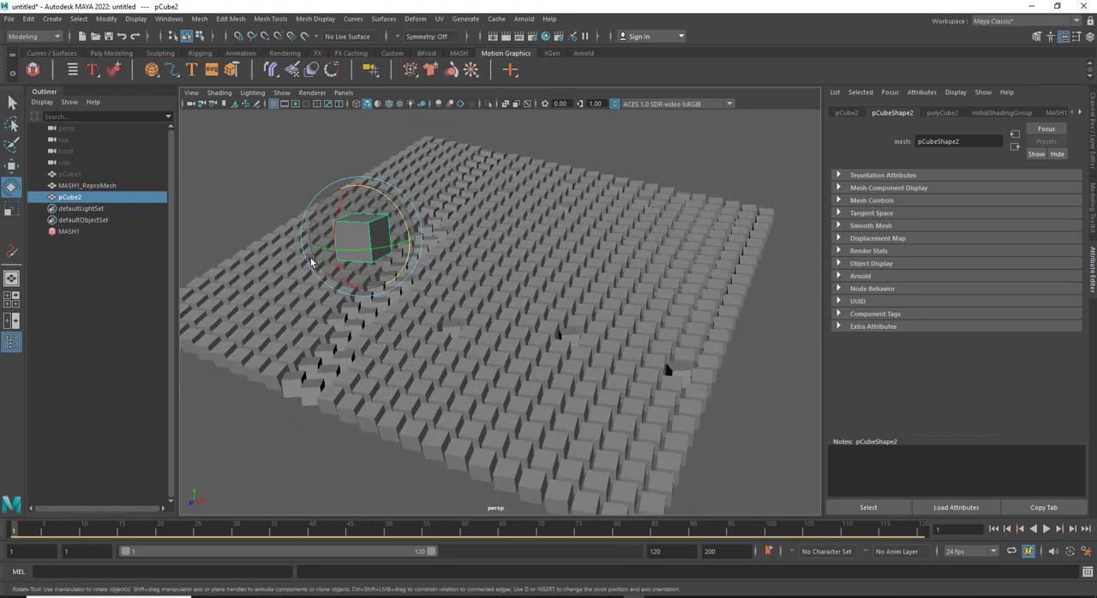
Lower pCube2 to a height of about 2.9 cm and move it back toward the middle of the grid
{"action": "key", "text": "w"}
{"action": "mouse_move", "coordinate": [360, 213]}
{"action": "left_mouse_down"}
{"action": "mouse_move", "coordinate": [374, 306]}
{"action": "mouse_move", "coordinate": [362, 222]}
{"action": "left_mouse_up"}
{"action": "left_click_drag", "start_coordinate": [377, 290], "coordinate": [438, 270]}
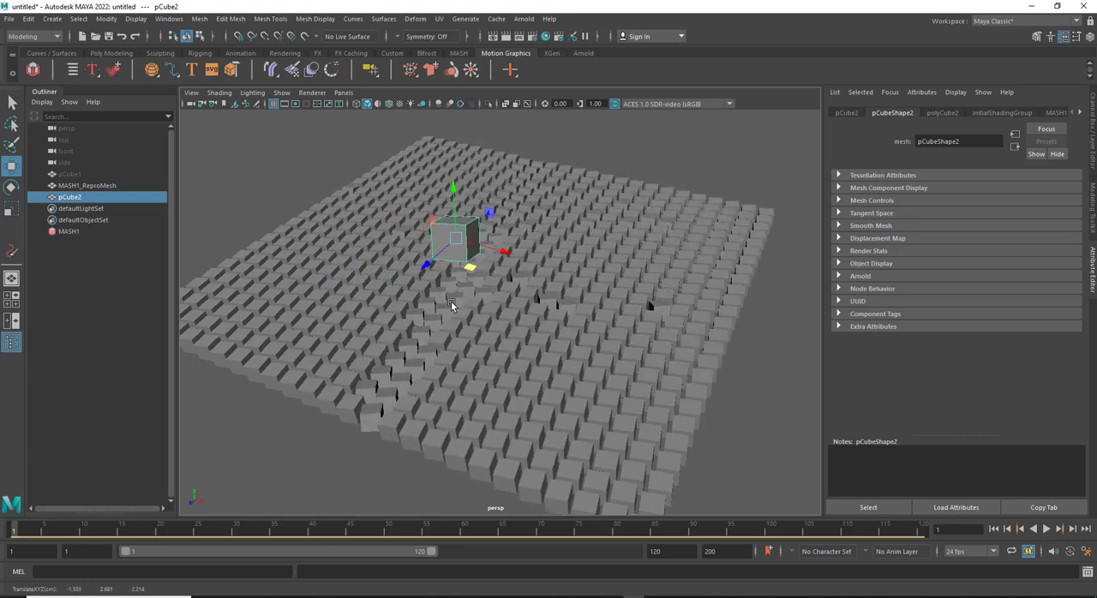
Examine the grid cubes around pCube2 and review MASH1's Orient node settings
{"action": "left_click", "coordinate": [74, 233]}
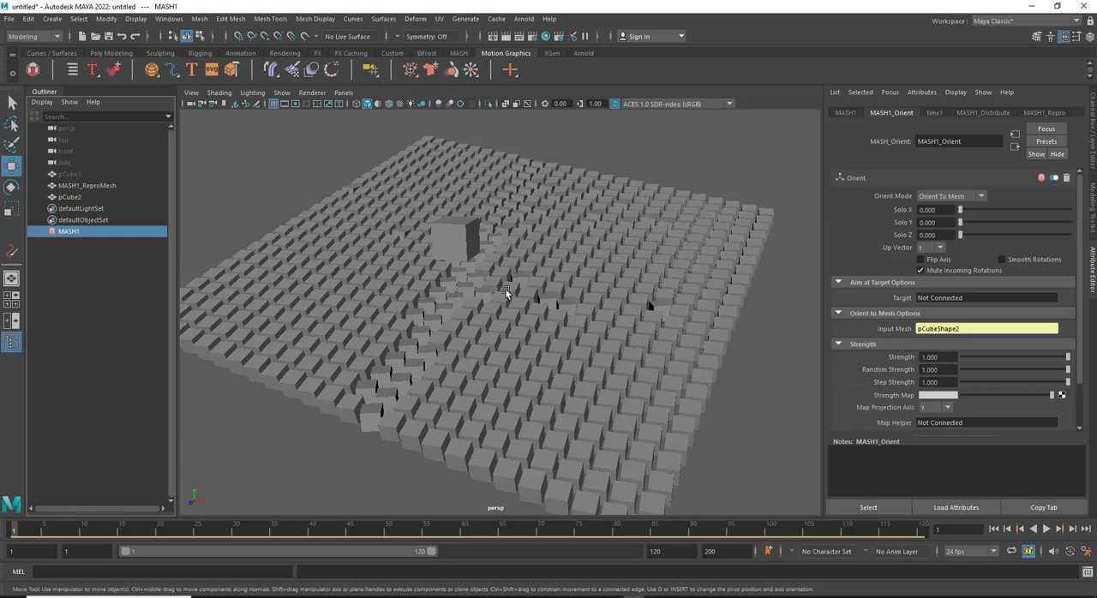
{"action": "left_click_drag", "start_coordinate": [472, 279], "coordinate": [458, 239], "text": "alt"}
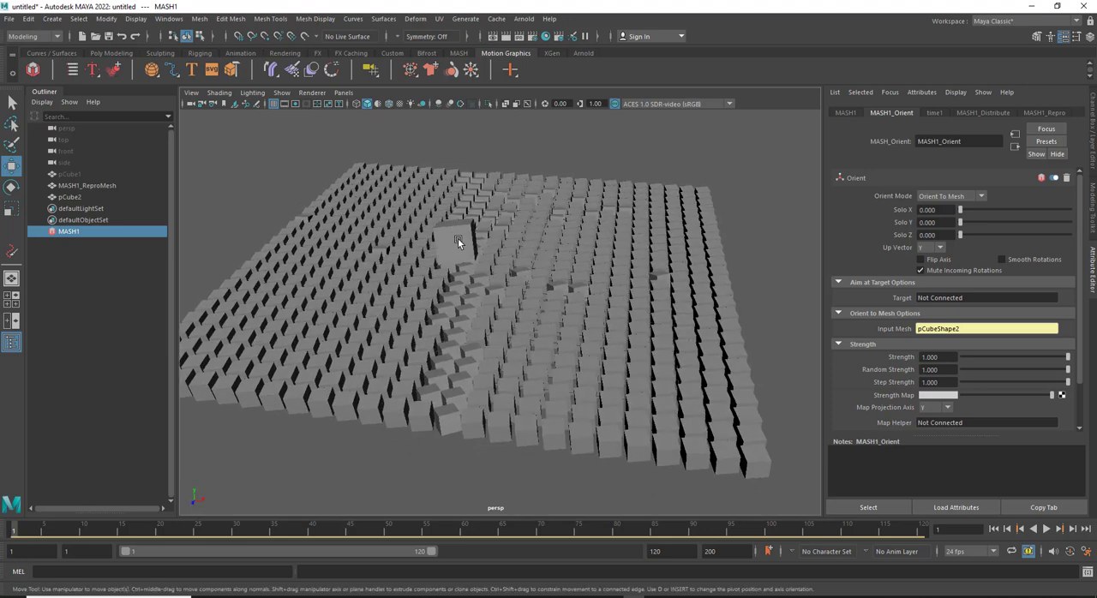
{"action": "left_click", "coordinate": [458, 238]}
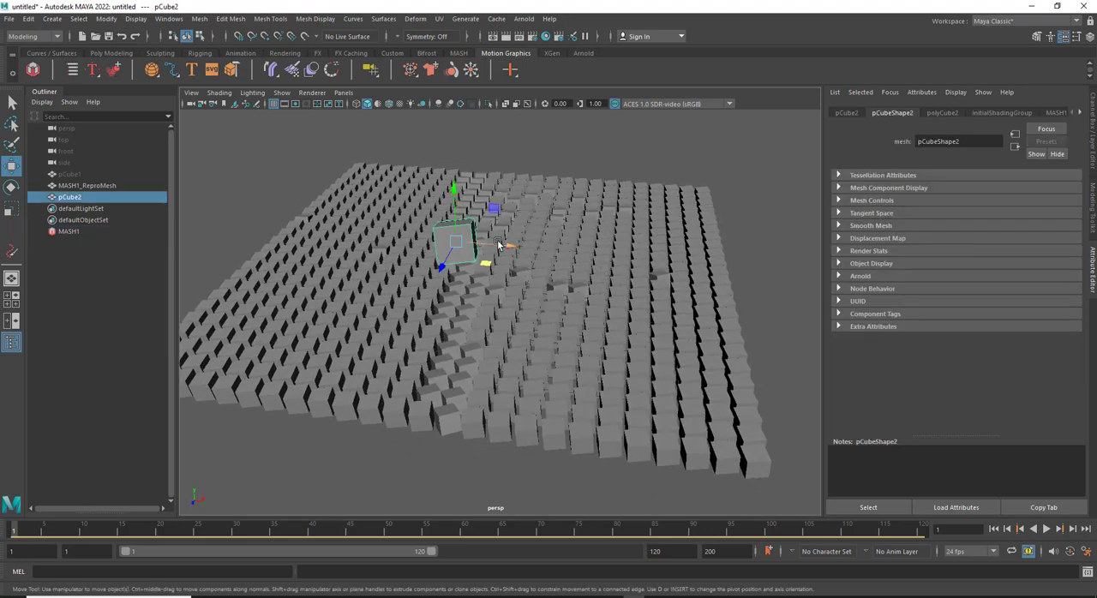
{"action": "left_click", "coordinate": [69, 232]}
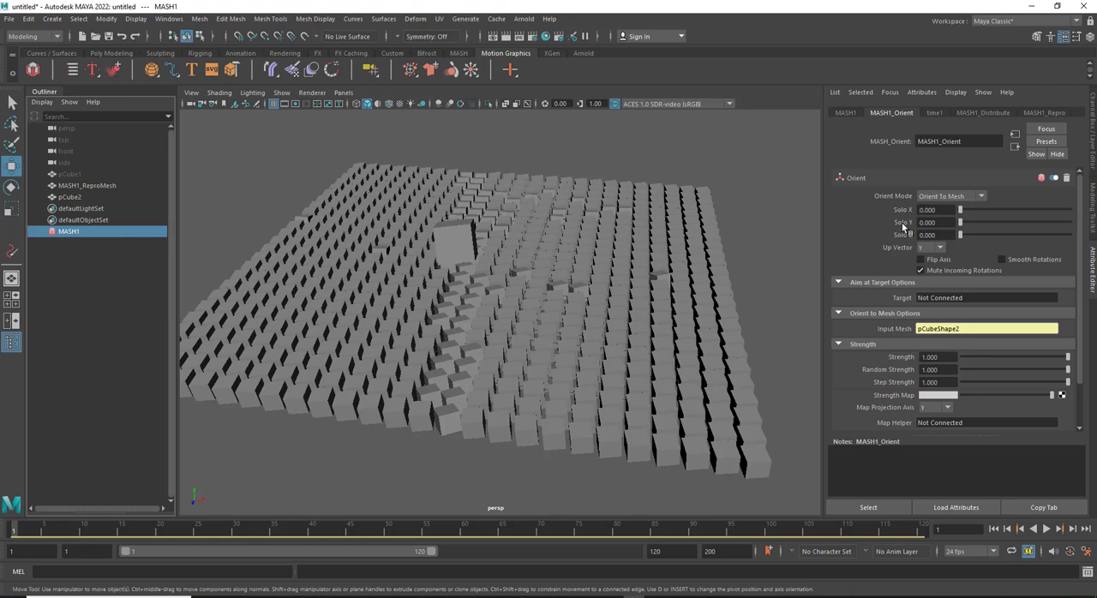
Disconnect pCubeShape2 from the Orient node's Input Mesh and connect pCube2 as its aim Target
{"action": "key", "text": "ctrl+z"}
{"action": "key", "text": "e"}
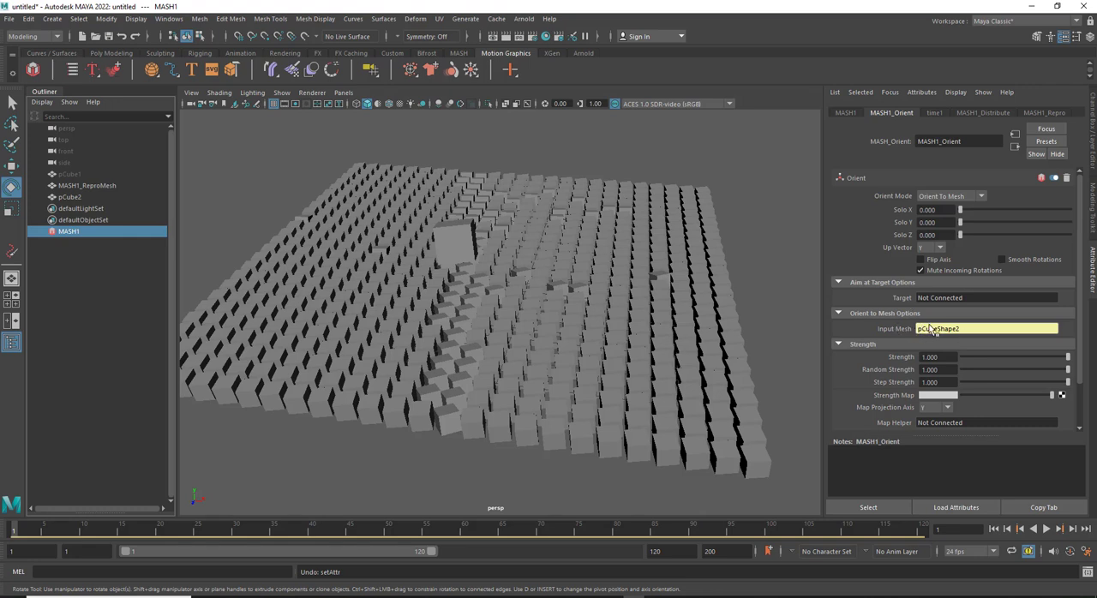
{"action": "right_click", "coordinate": [934, 330]}
{"action": "left_click", "coordinate": [959, 340]}
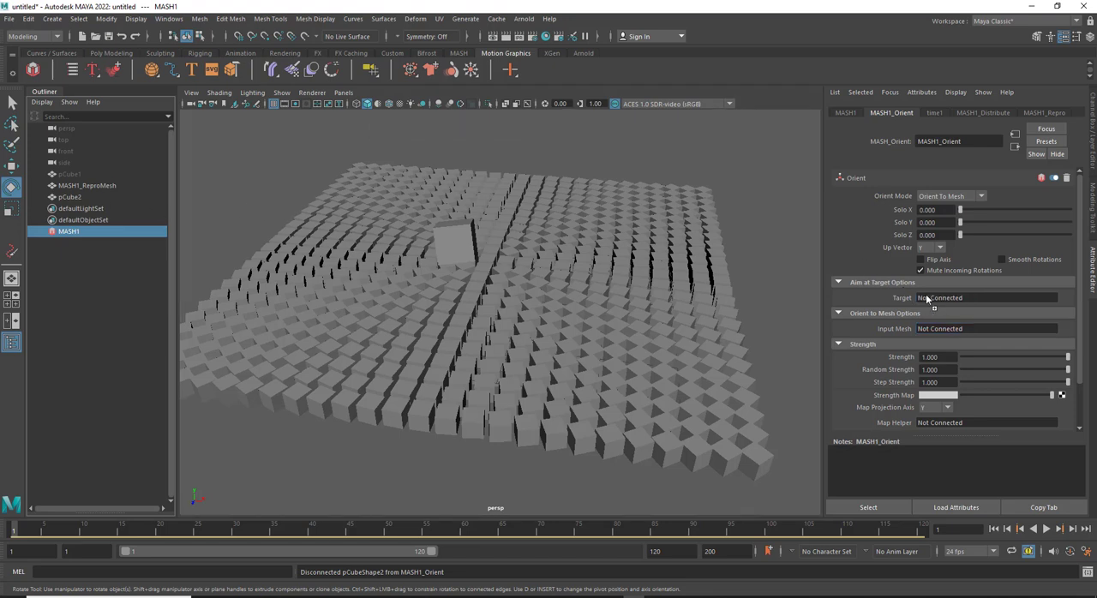
{"action": "middle_click_drag", "start_coordinate": [927, 297], "coordinate": [928, 298]}
Move pCube2 across the grid toward the viewer to about X -0.3 and Z 5.8 cm
{"action": "left_click", "coordinate": [462, 244]}
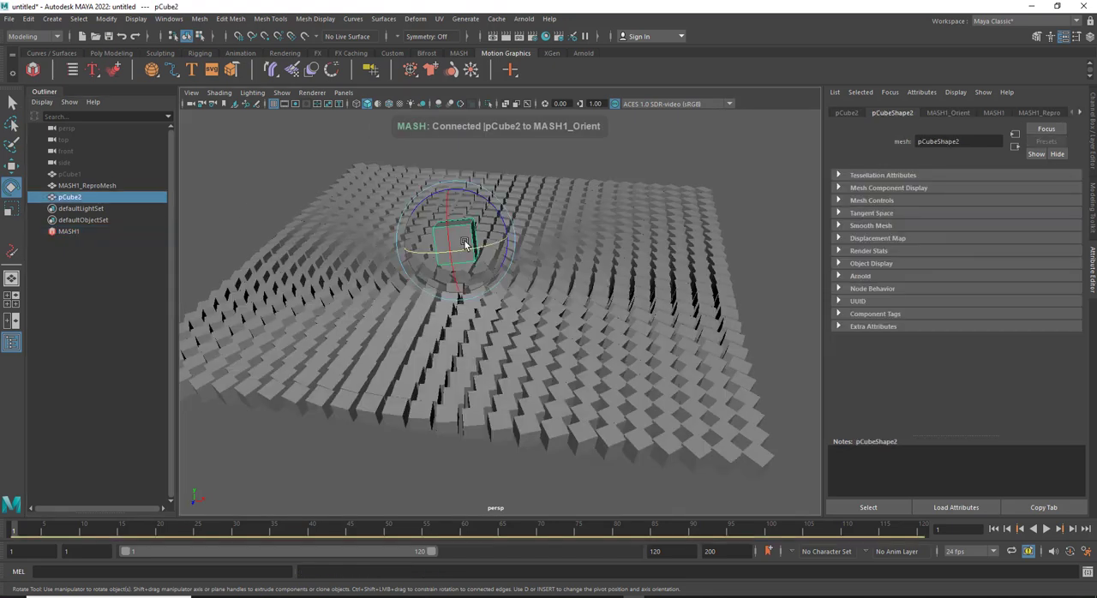
{"action": "key", "text": "w"}
{"action": "left_click_drag", "start_coordinate": [512, 250], "coordinate": [527, 296]}
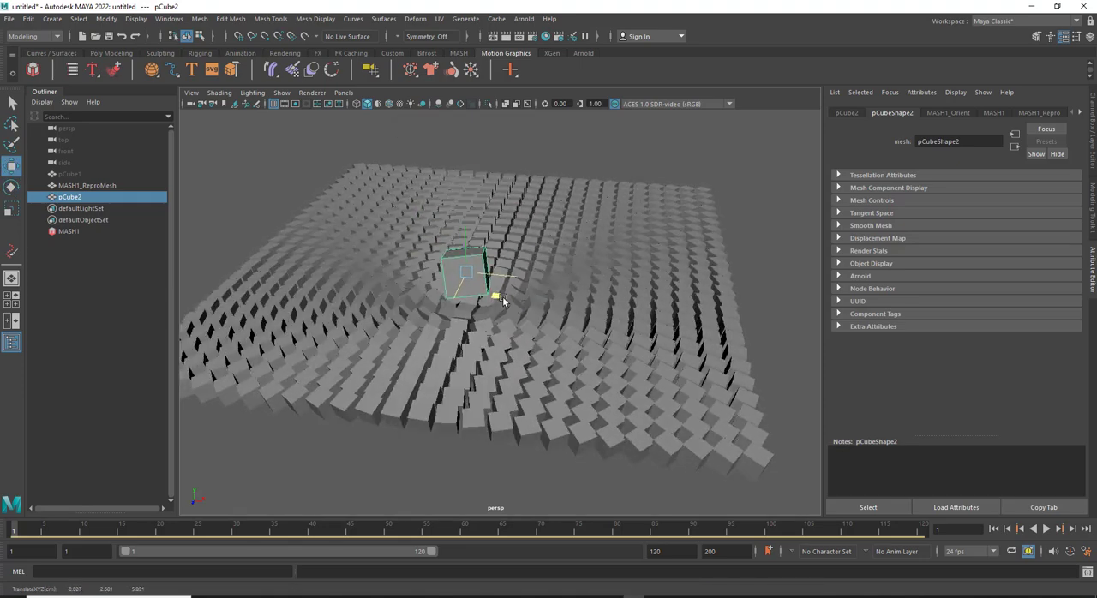
Set the Orient node's Solo X to 1 and move pCube2 over the grid to test the single-axis aiming
{"action": "left_click", "coordinate": [69, 231]}
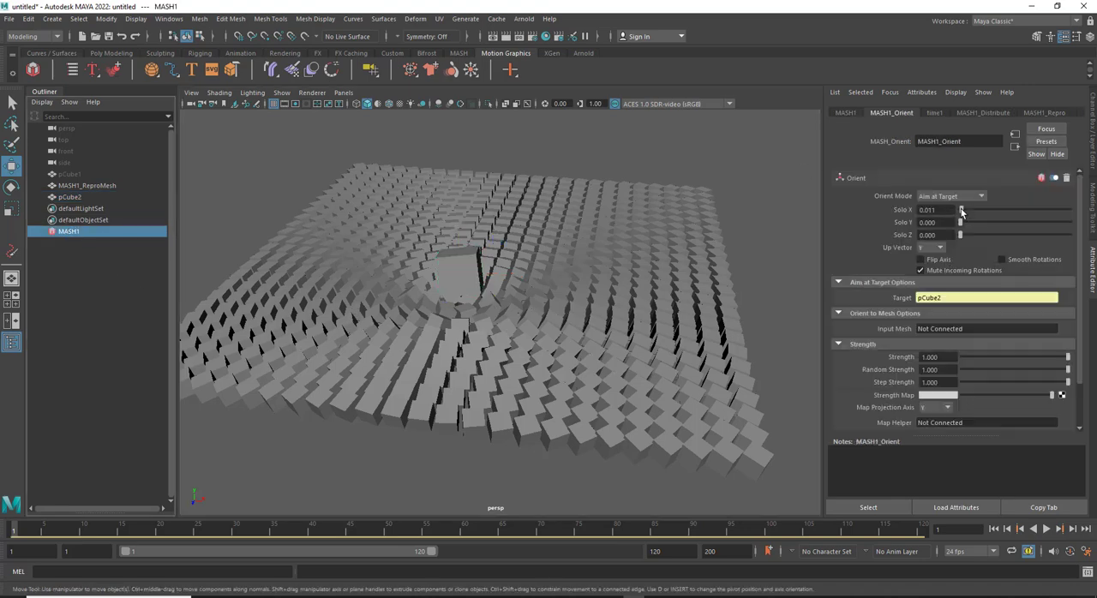
{"action": "left_click_drag", "start_coordinate": [962, 211], "coordinate": [1076, 229]}
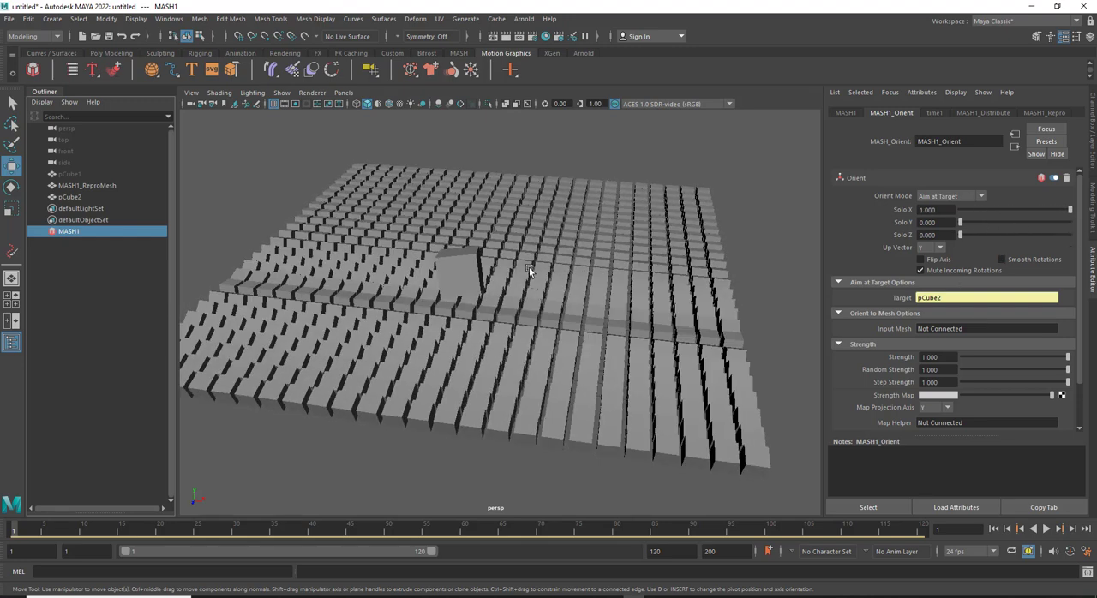
{"action": "left_click", "coordinate": [460, 270]}
{"action": "left_click_drag", "start_coordinate": [490, 295], "coordinate": [480, 274]}
Set Solo X to 0 and Solo Z to 1, and move pCube2 sideways and down to a height of about 1.2 cm
{"action": "left_click", "coordinate": [68, 231]}
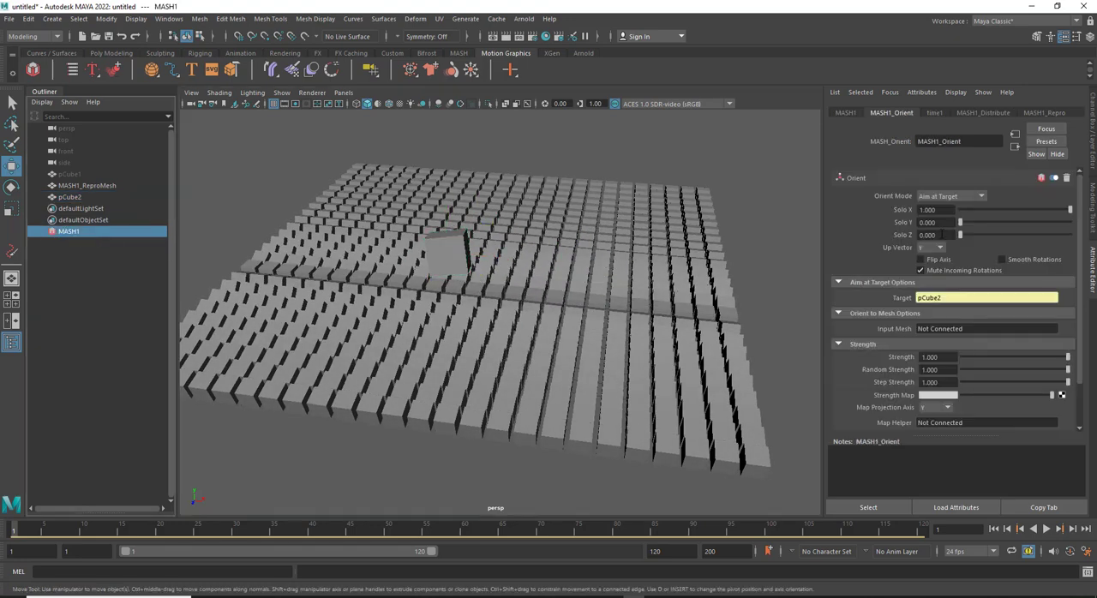
{"action": "left_click_drag", "start_coordinate": [1068, 210], "coordinate": [1072, 236]}
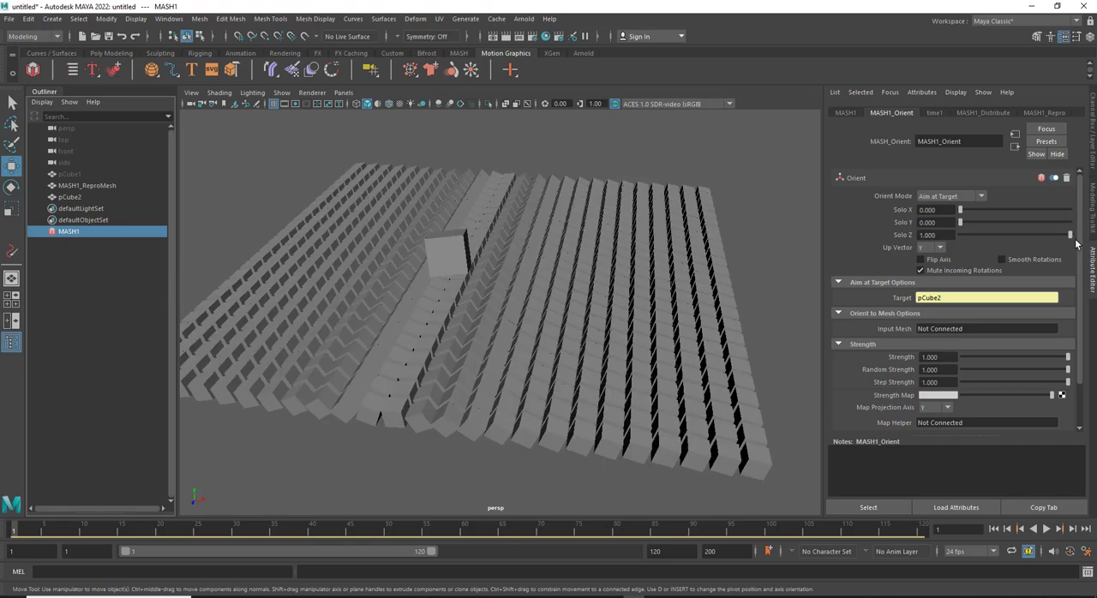
{"action": "left_click", "coordinate": [76, 197]}
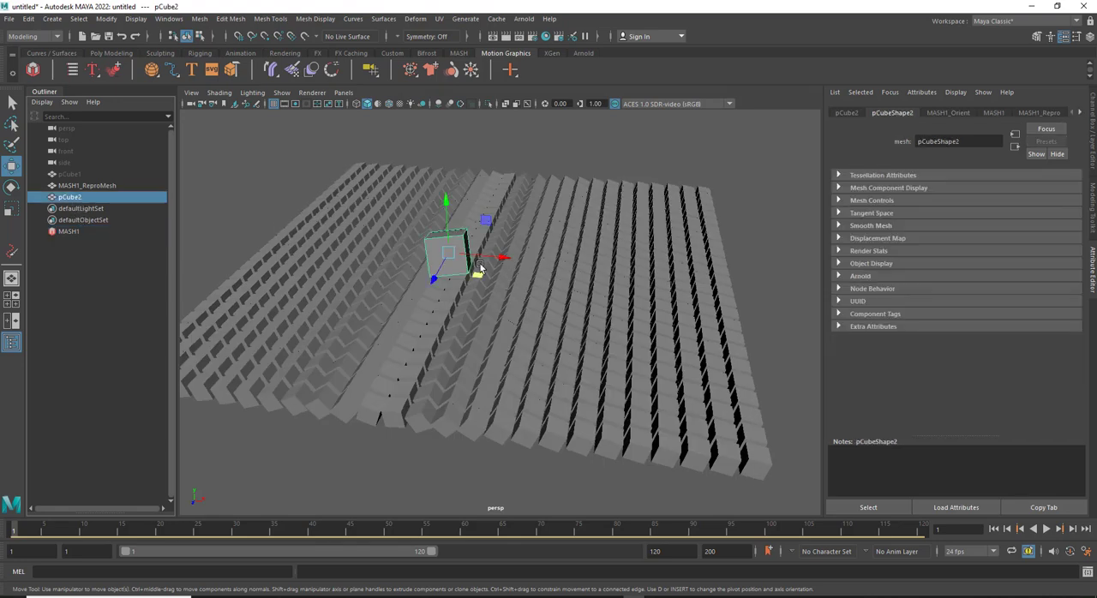
{"action": "middle_click_drag", "start_coordinate": [477, 276], "coordinate": [354, 231]}
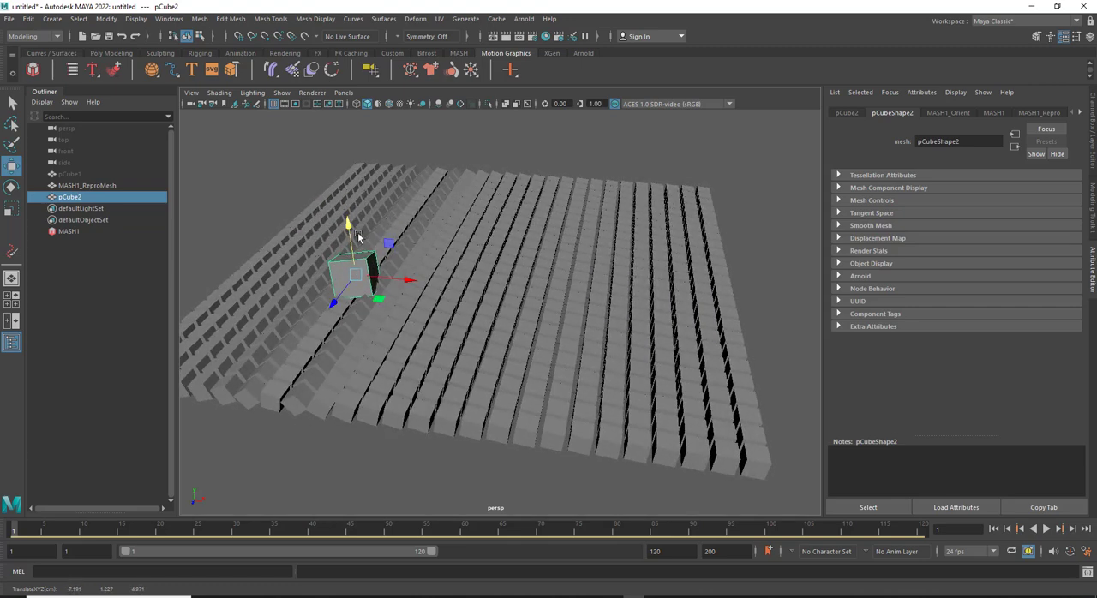
Hide pCube2, move it along X to about -14.5 cm beside the grid, and set a keyframe at frame 1
{"action": "left_click_drag", "start_coordinate": [362, 324], "coordinate": [319, 304], "text": "alt"}
{"action": "key", "text": "h"}
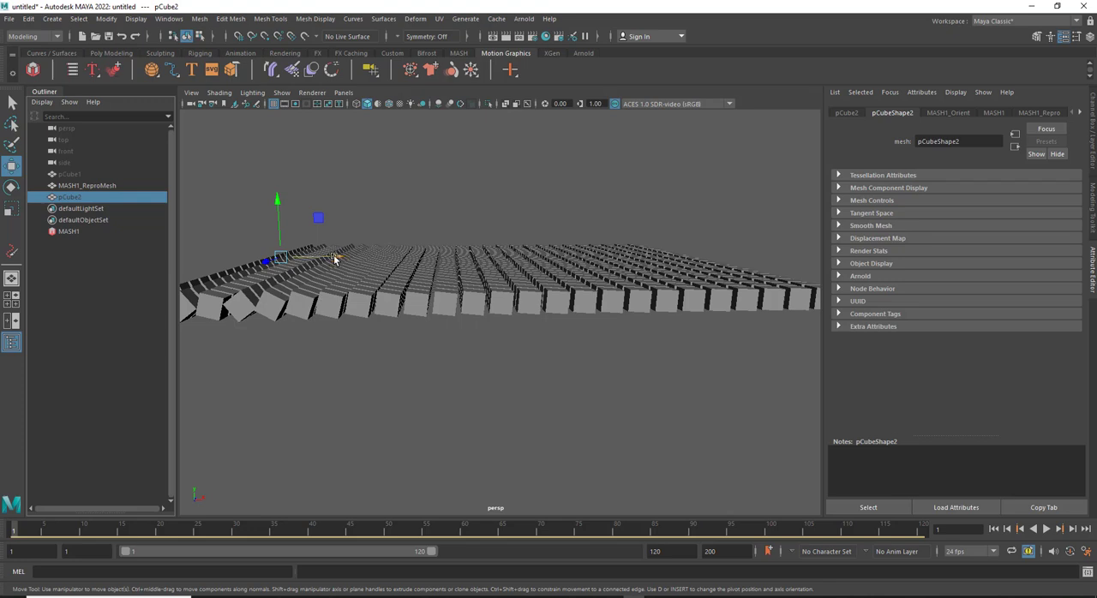
{"action": "left_click_drag", "start_coordinate": [335, 260], "coordinate": [295, 258]}
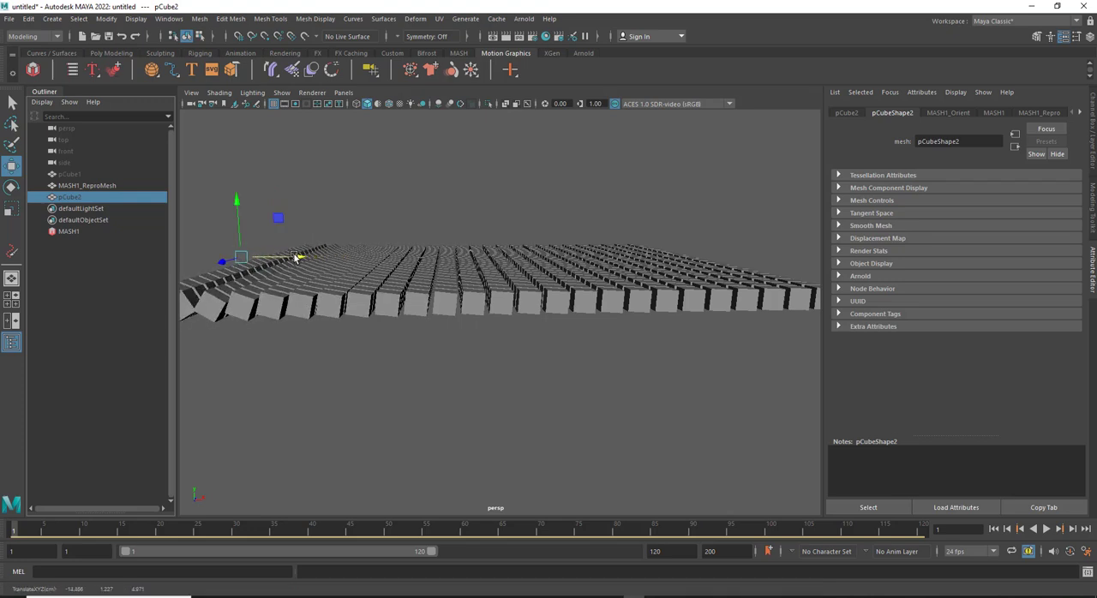
{"action": "key", "text": "s"}
Go to frame 80, move the hidden pCube2 along X to the opposite side of the grid, and keyframe it there
{"action": "key", "text": "alt+v"}
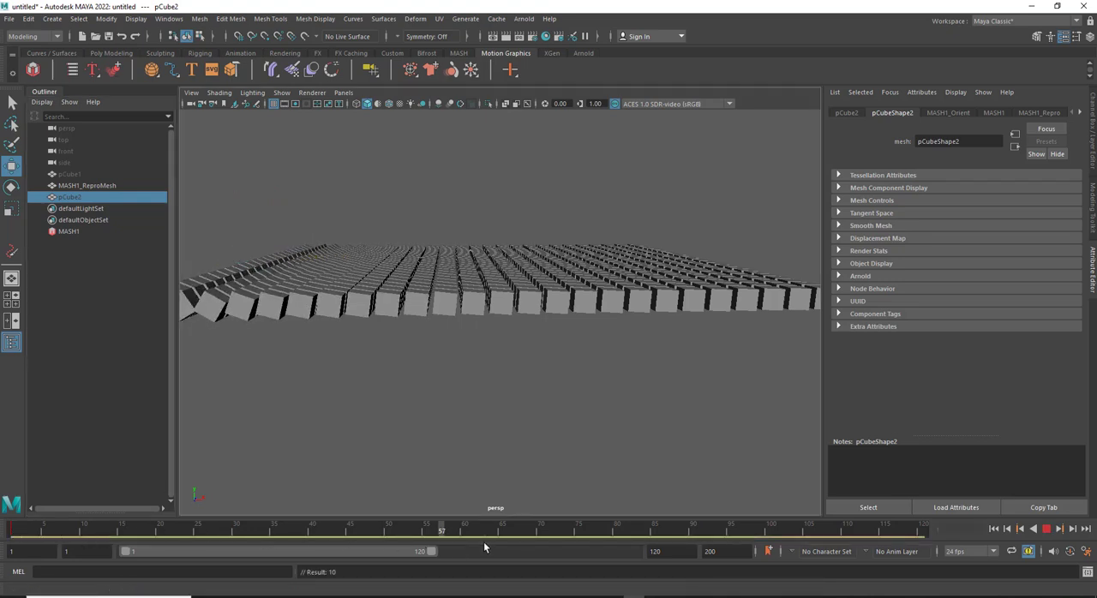
{"action": "left_click_drag", "start_coordinate": [617, 541], "coordinate": [617, 538]}
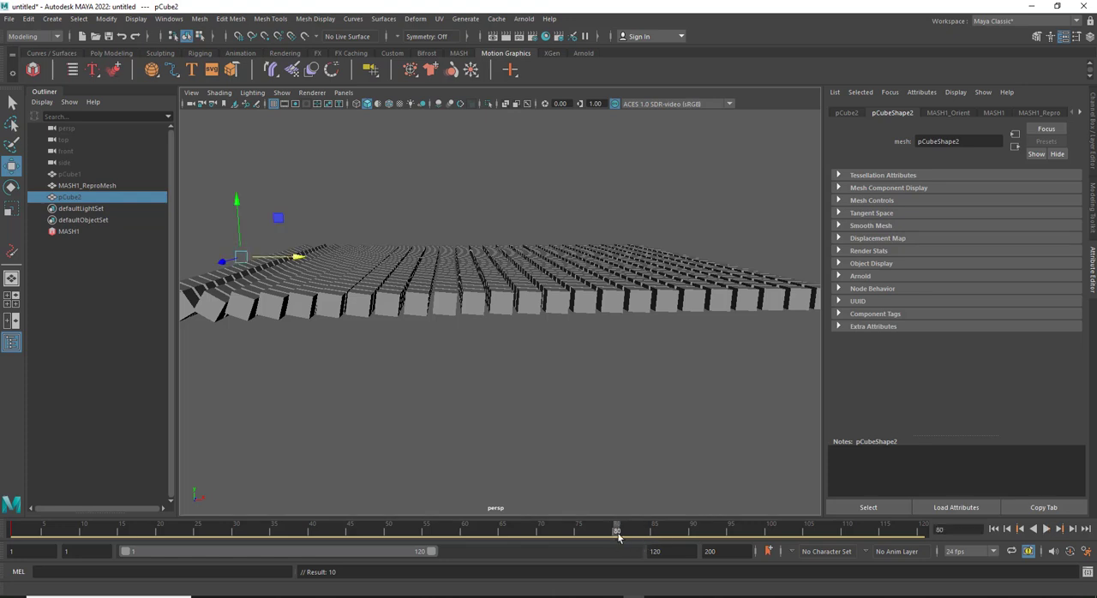
{"action": "left_click_drag", "start_coordinate": [296, 259], "coordinate": [770, 288]}
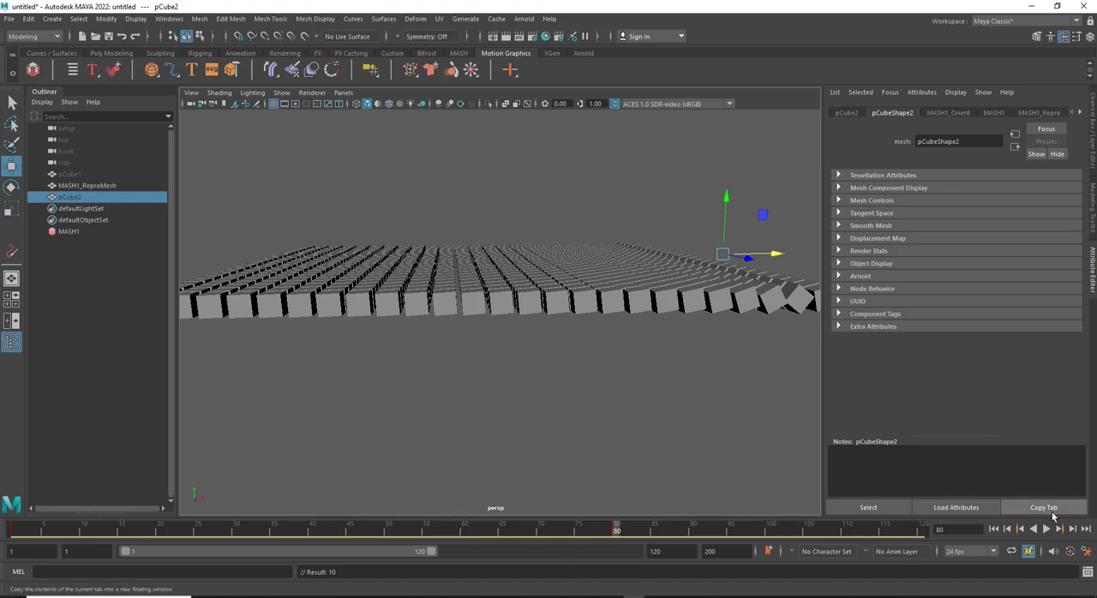
Play the animation forward from frame 1 and then backward to review how the cubes follow the hidden target
{"action": "left_click", "coordinate": [995, 529]}
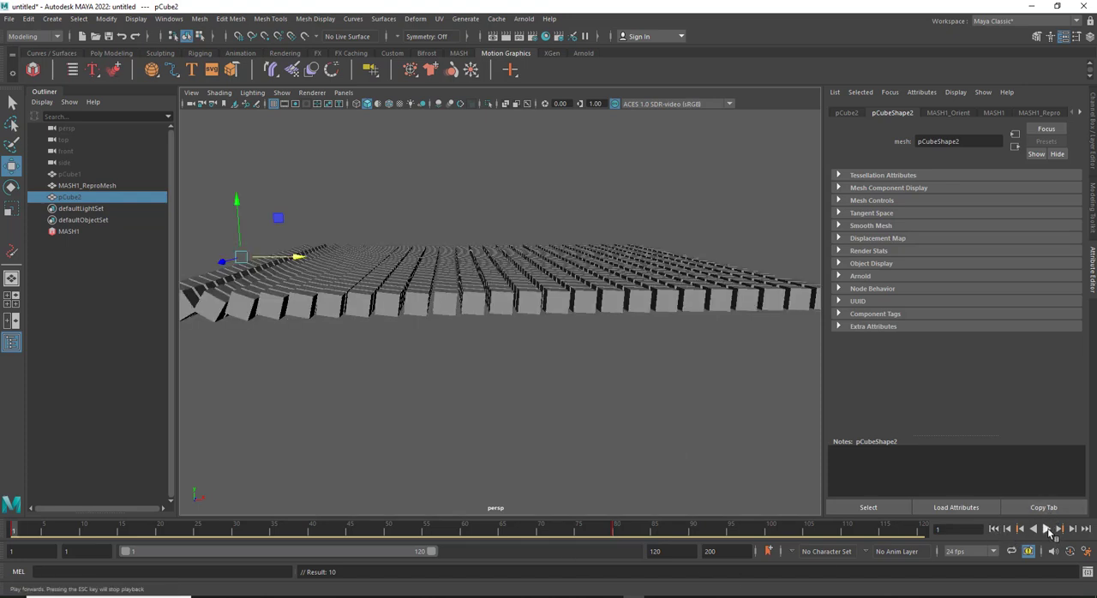
{"action": "left_click", "coordinate": [1048, 528]}
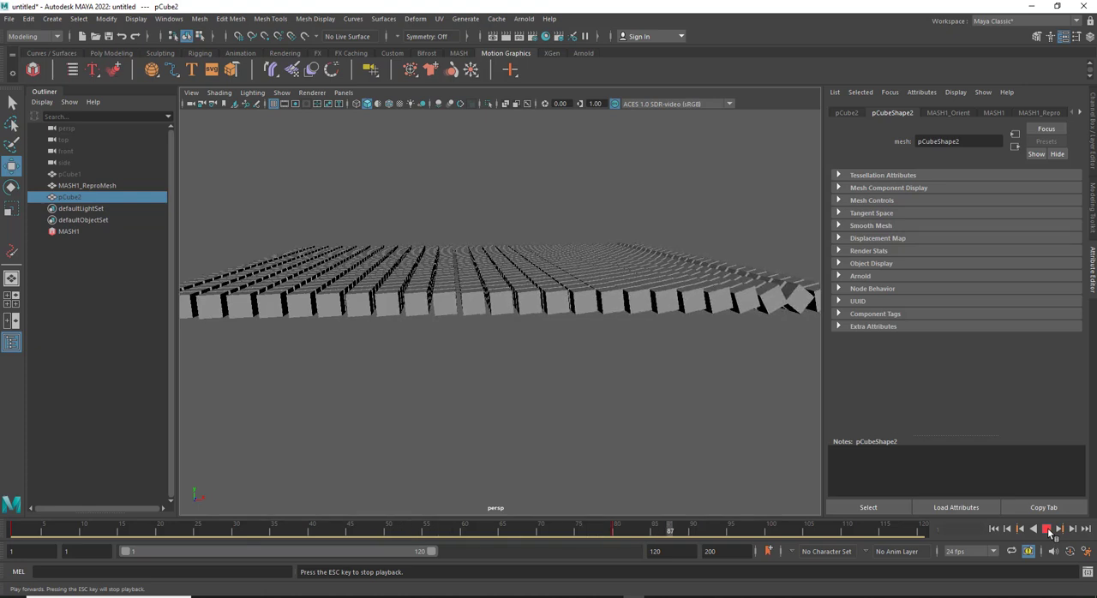
{"action": "left_click", "coordinate": [1047, 528]}
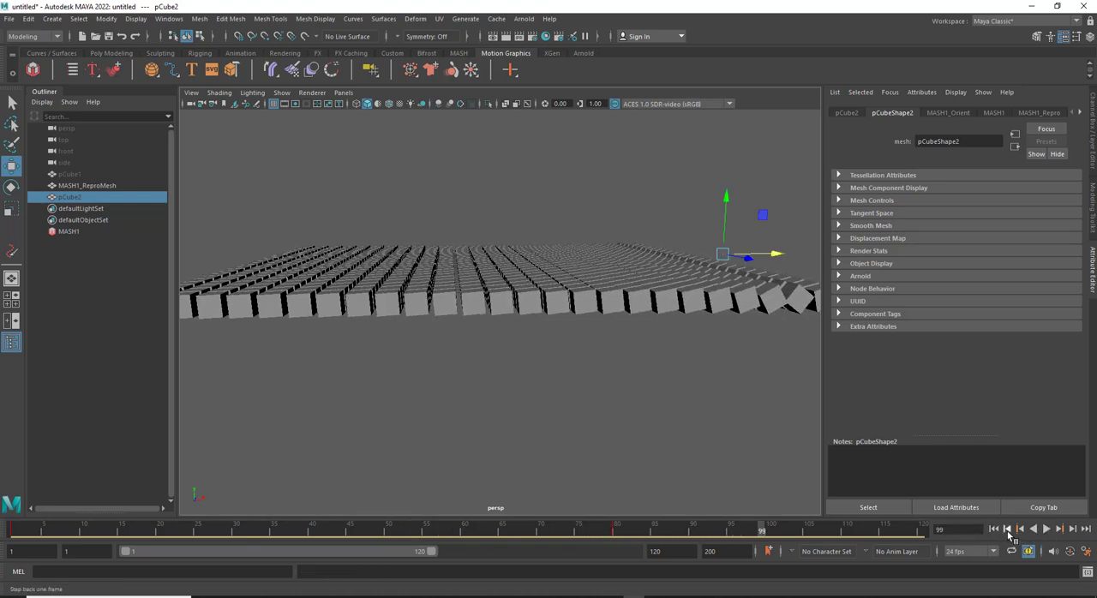
{"action": "left_click", "coordinate": [1034, 530]}
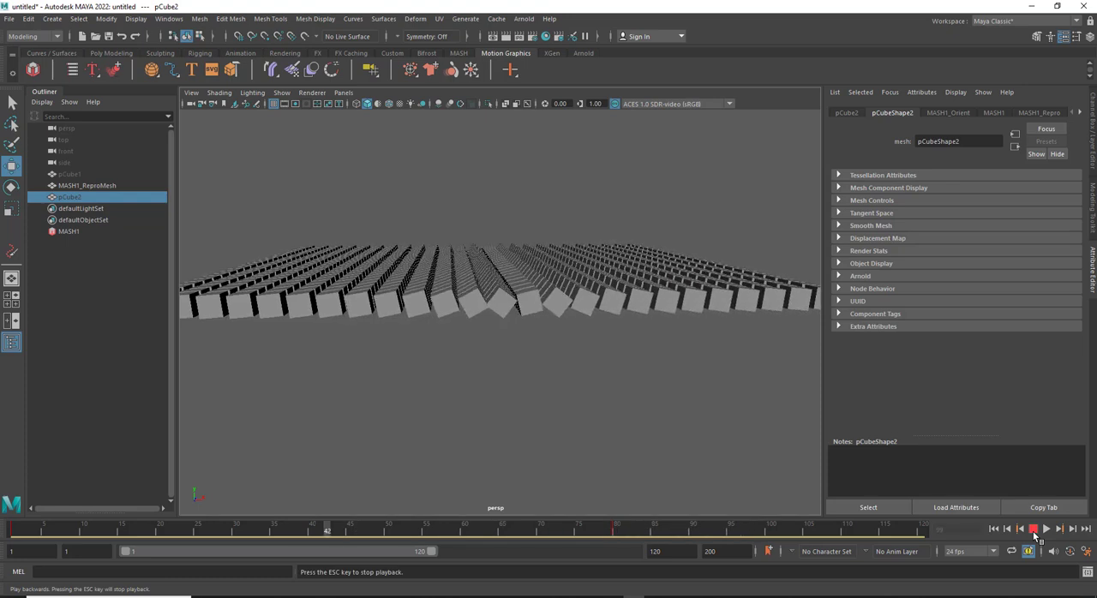
{"action": "left_click", "coordinate": [1034, 530]}
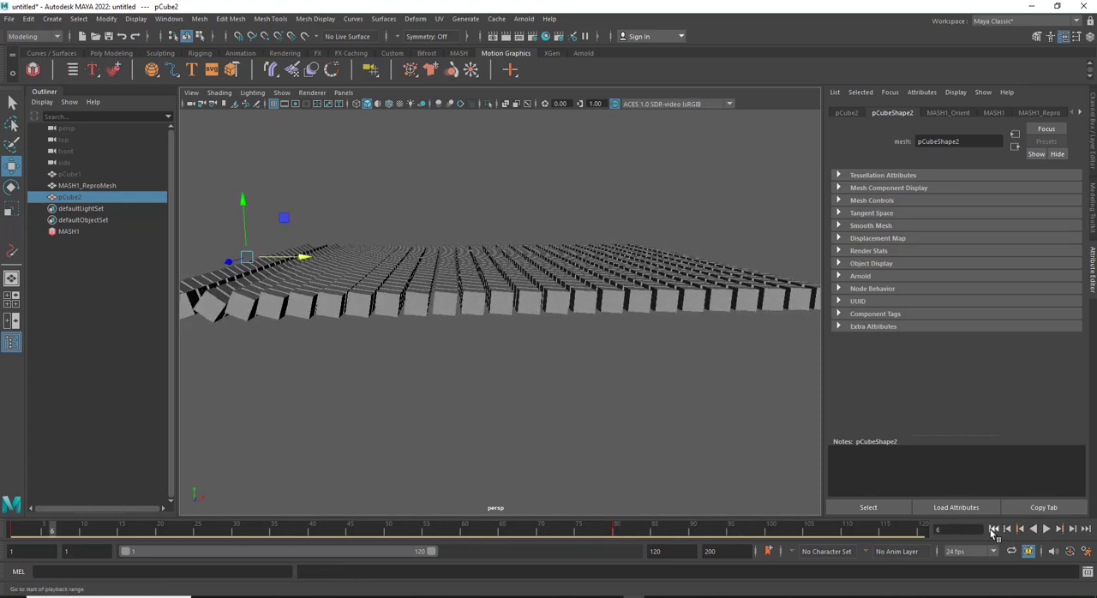
Show pCube2 again and create a falloff object for MASH1's Orient node
{"action": "left_click_drag", "start_coordinate": [406, 218], "coordinate": [382, 228], "text": "alt"}
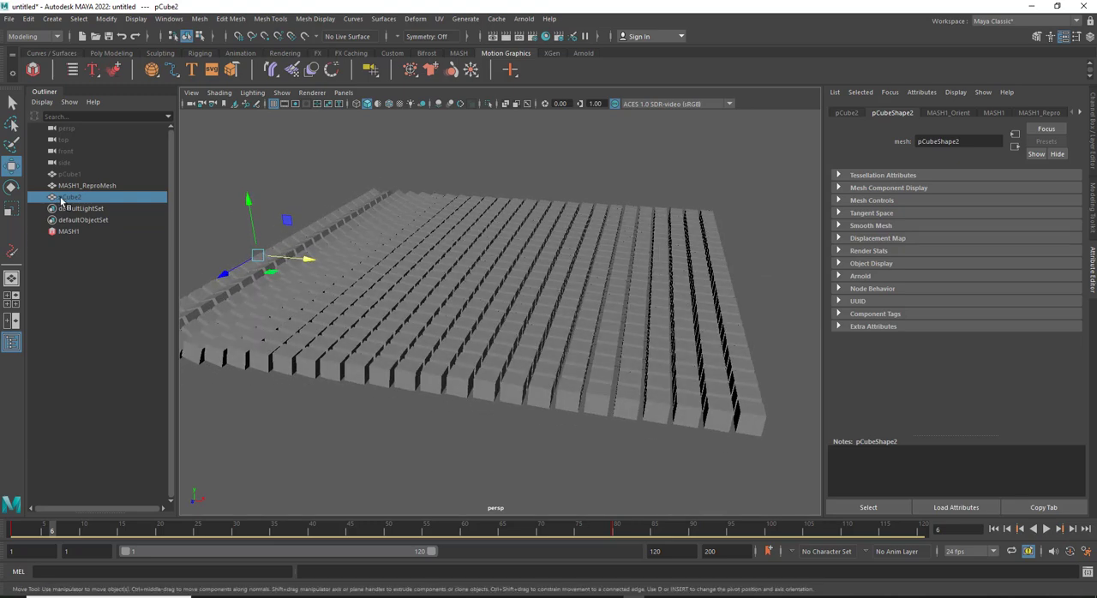
{"action": "key", "text": "h"}
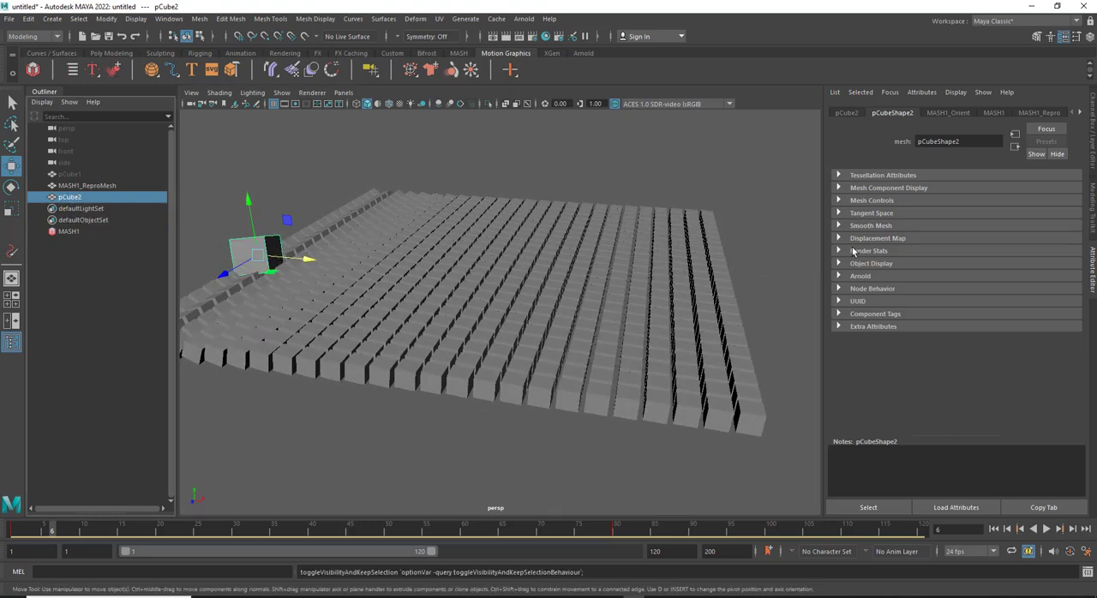
{"action": "left_click", "coordinate": [69, 232]}
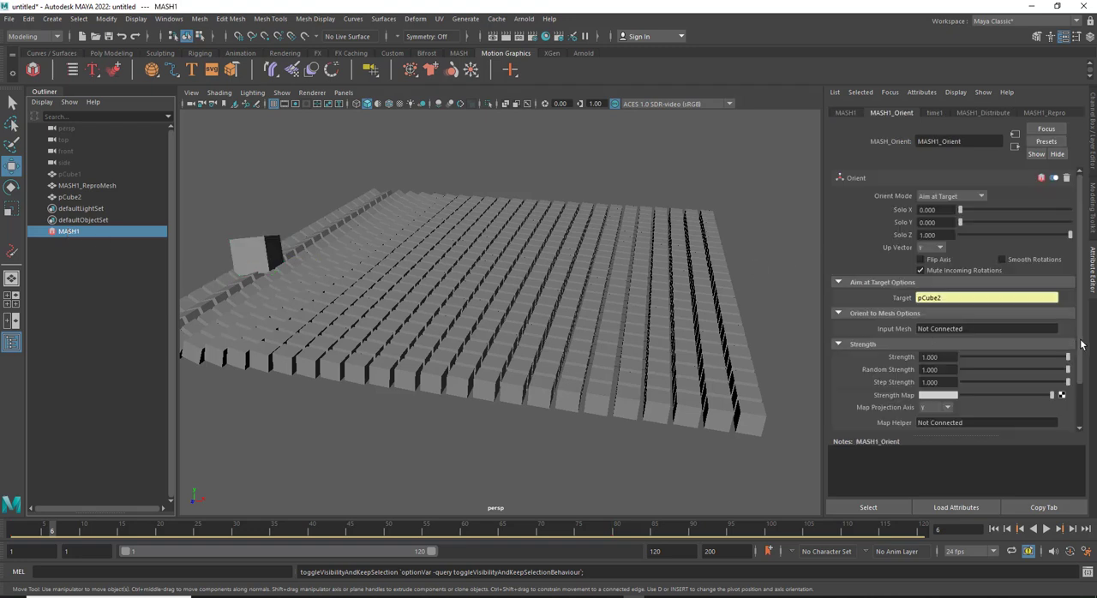
{"action": "left_click_drag", "start_coordinate": [1080, 344], "coordinate": [1078, 393]}
{"action": "left_click", "coordinate": [838, 388]}
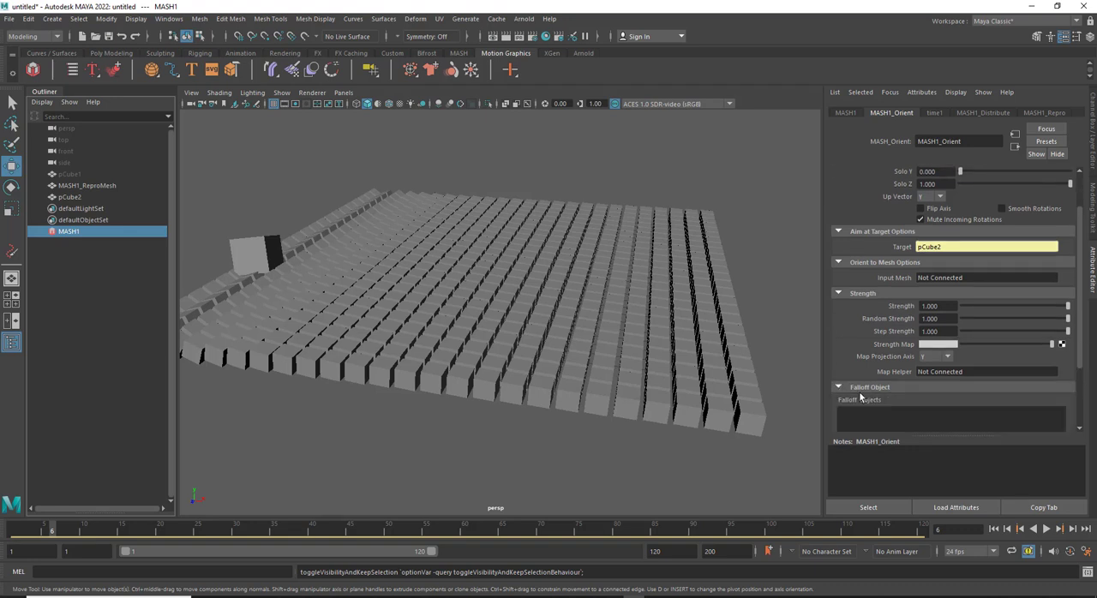
{"action": "right_click", "coordinate": [887, 419]}
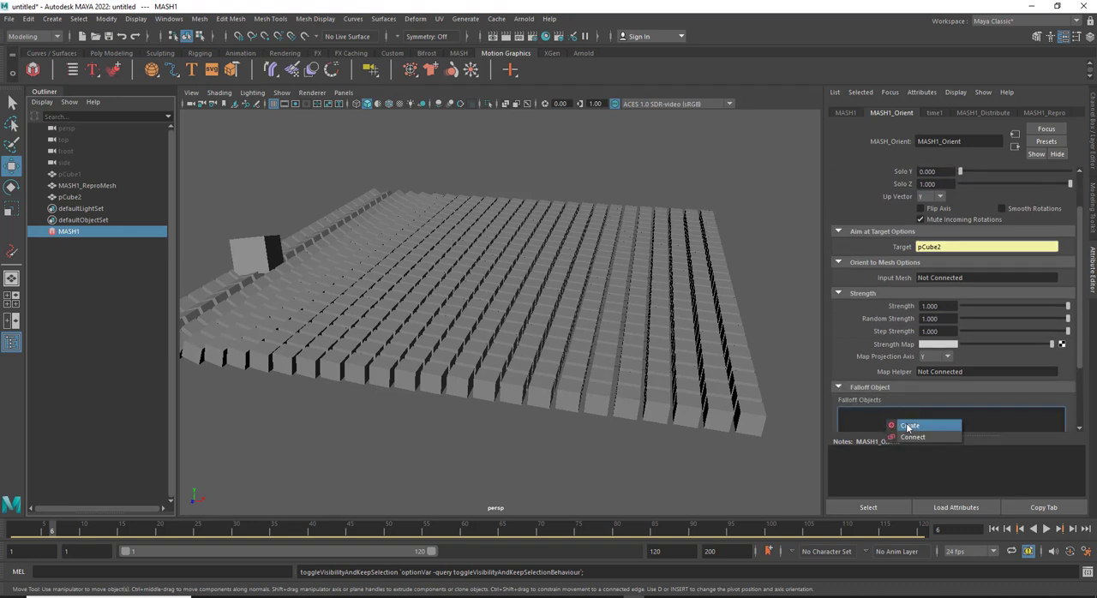
{"action": "left_click", "coordinate": [908, 425]}
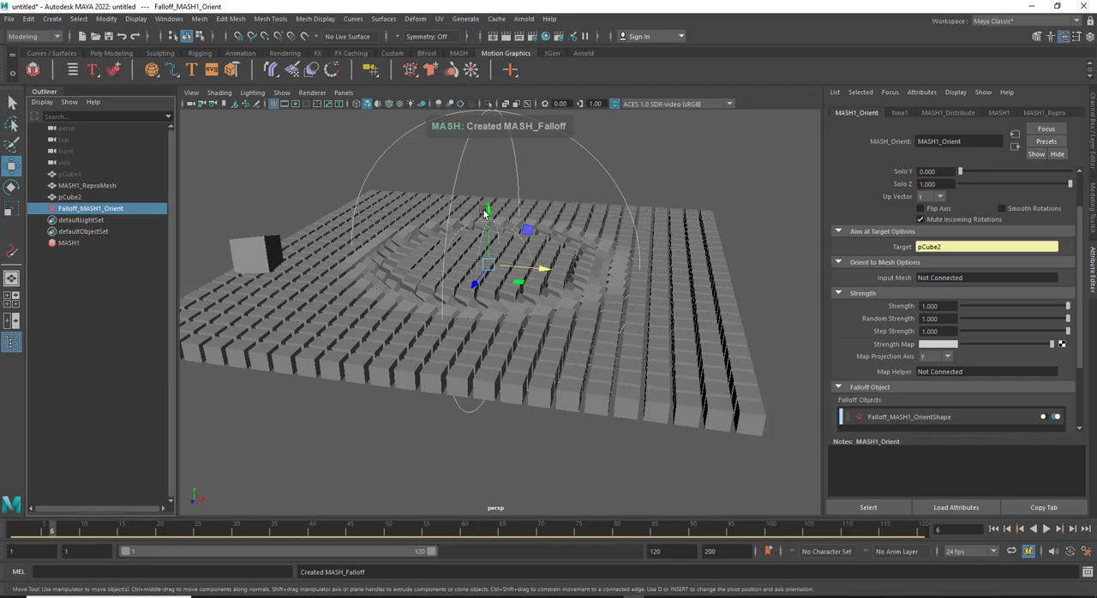
Nudge the falloff along X and move pCube2 through it, ending at about X -11 and Z -1 cm
{"action": "mouse_move", "coordinate": [540, 271]}
{"action": "left_mouse_down"}
{"action": "mouse_move", "coordinate": [570, 272]}
{"action": "mouse_move", "coordinate": [478, 261]}
{"action": "mouse_move", "coordinate": [542, 267]}
{"action": "left_mouse_up"}
{"action": "left_click", "coordinate": [263, 254]}
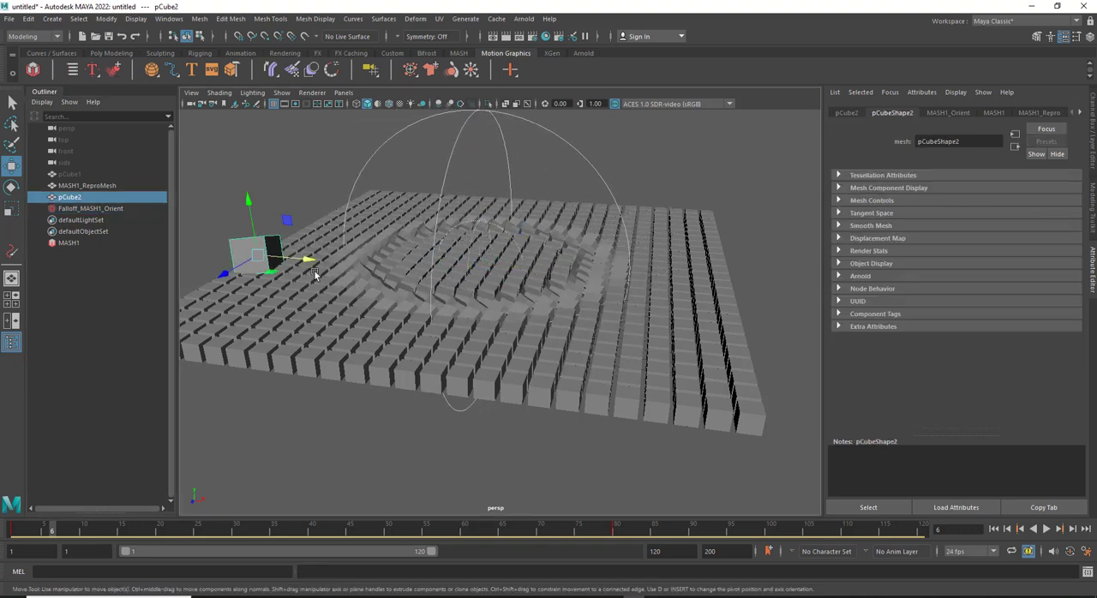
{"action": "left_click_drag", "start_coordinate": [306, 259], "coordinate": [462, 279]}
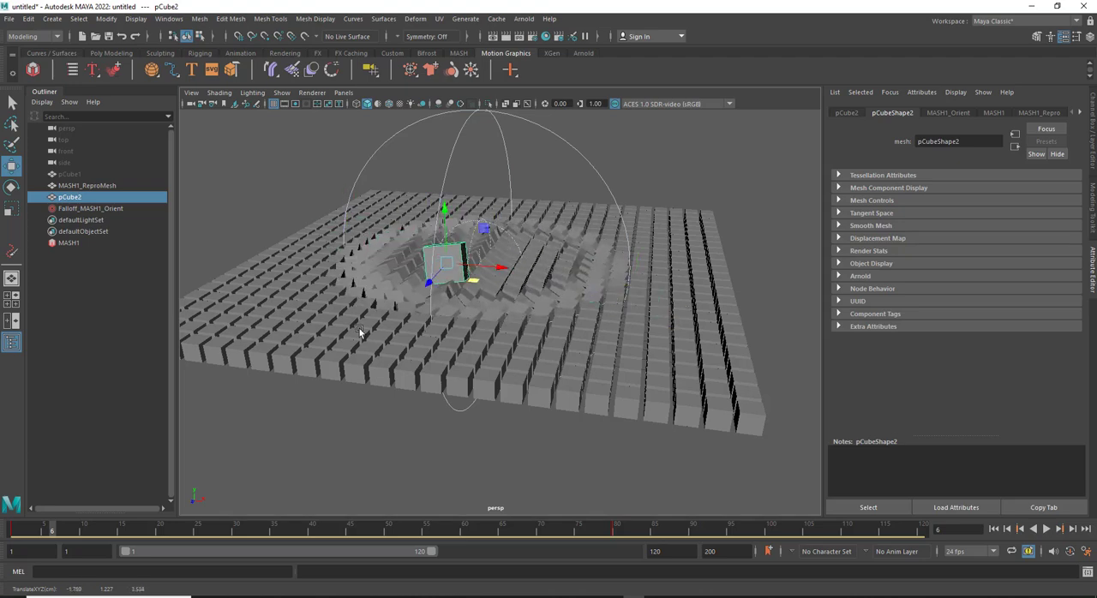
{"action": "left_click_drag", "start_coordinate": [359, 328], "coordinate": [356, 252], "text": "alt"}
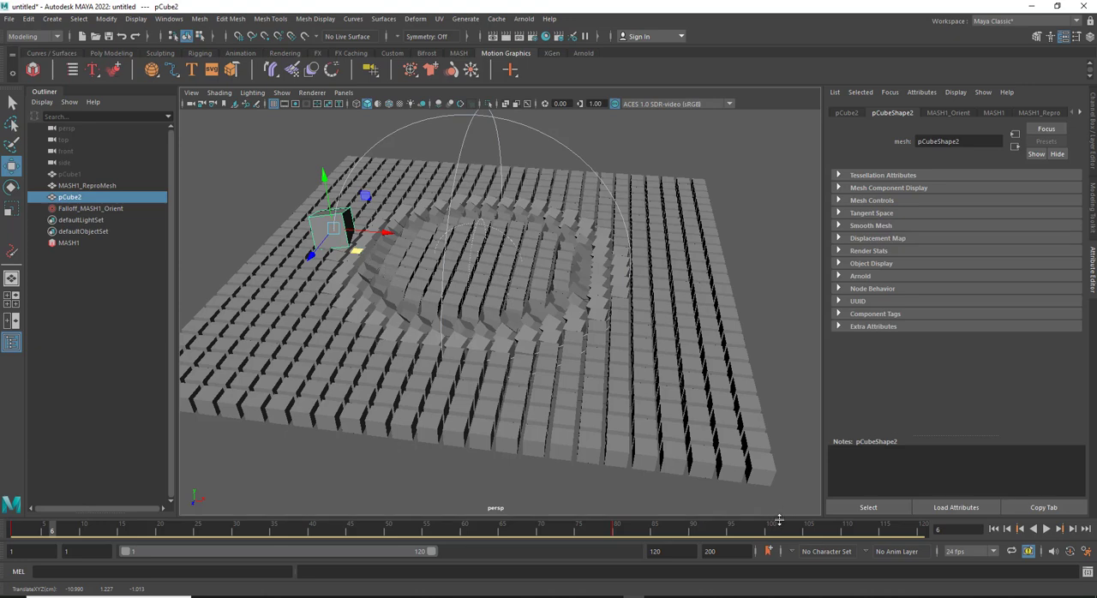
Play the animation from frame 1 to check the falloff's effect, rewind it, and review MASH1's Orient settings
{"action": "left_click", "coordinate": [367, 466]}
{"action": "left_click_drag", "start_coordinate": [372, 465], "coordinate": [392, 449], "text": "alt"}
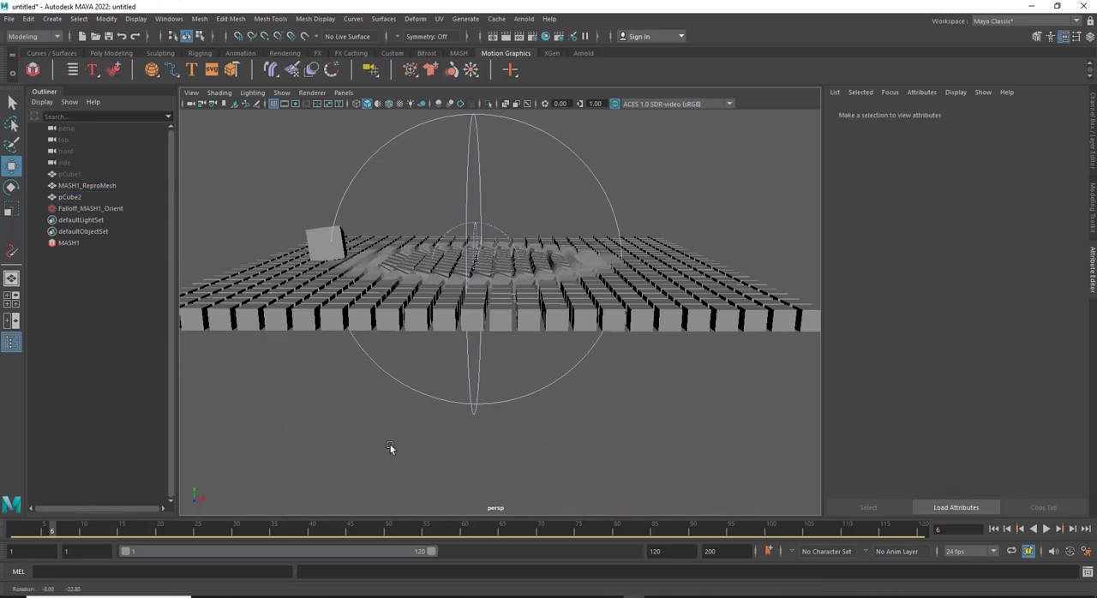
{"action": "left_click", "coordinate": [994, 529]}
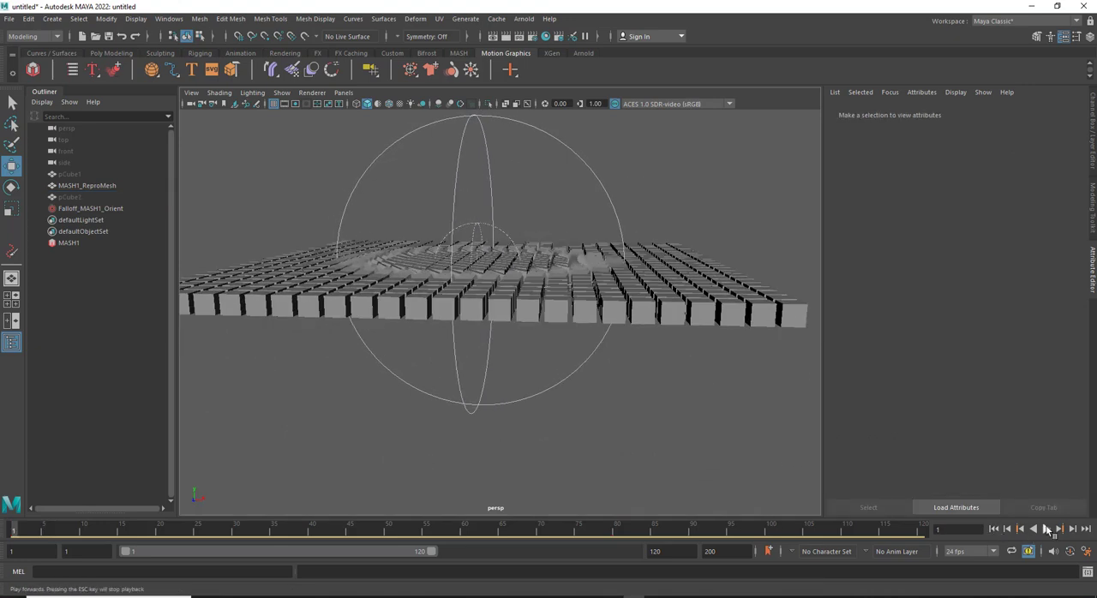
{"action": "left_click", "coordinate": [1045, 529]}
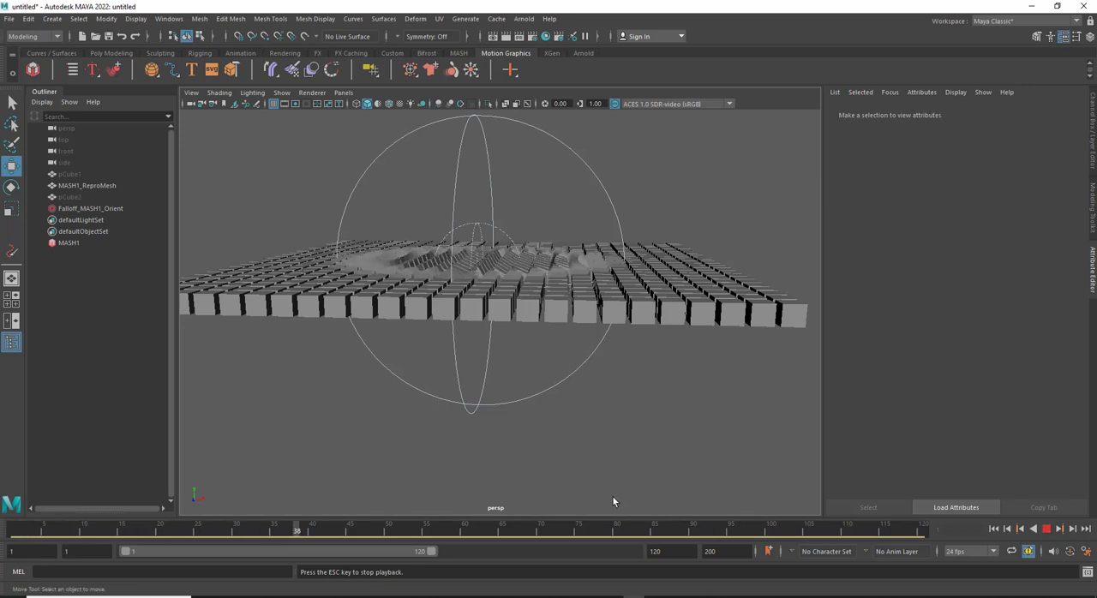
{"action": "left_click", "coordinate": [1048, 529]}
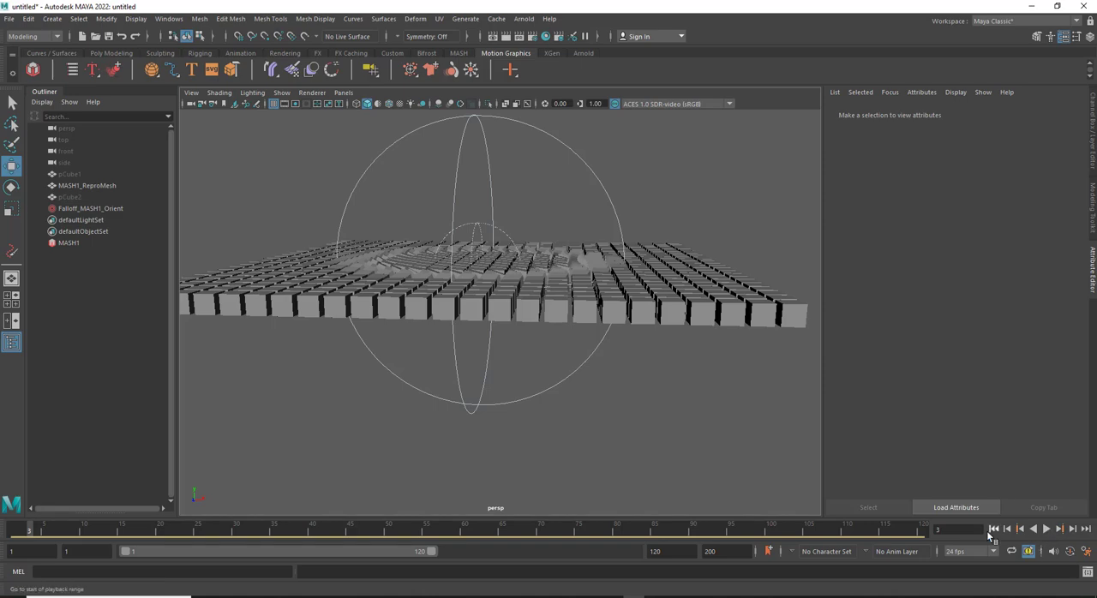
{"action": "left_click", "coordinate": [995, 529]}
{"action": "left_click_drag", "start_coordinate": [560, 283], "coordinate": [433, 220], "text": "alt"}
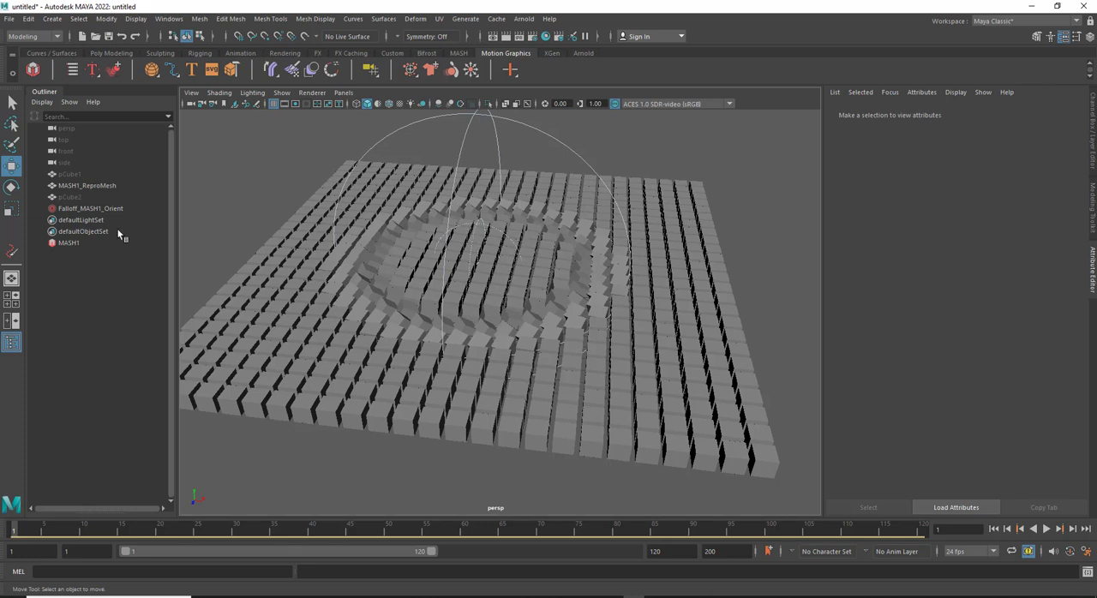
{"action": "left_click", "coordinate": [68, 243]}
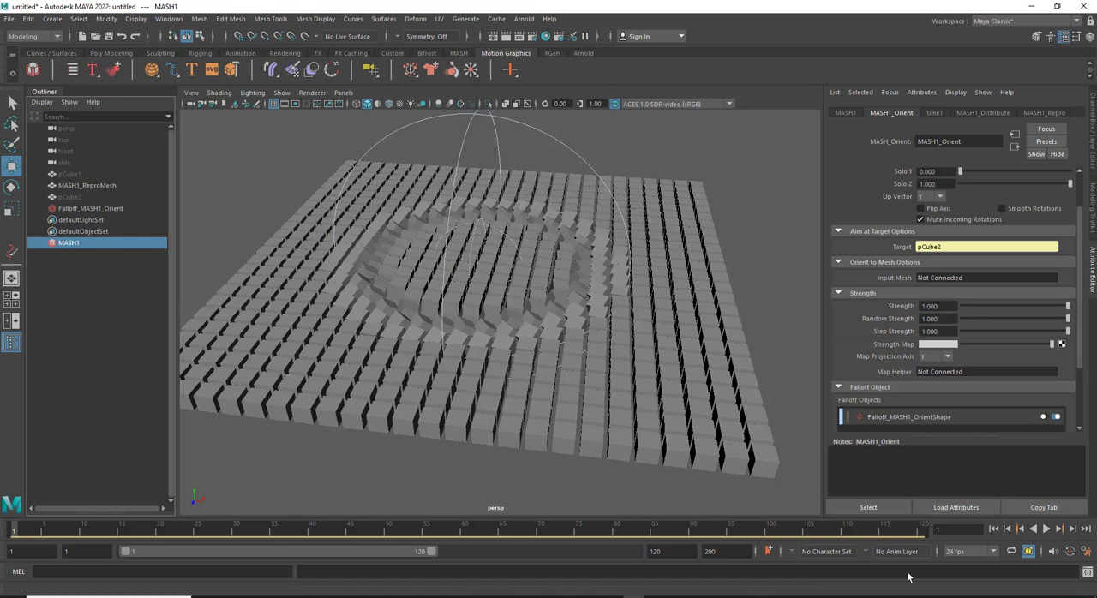
Open the falloff object of MASH1's Orient node and change its shape to Cube, checking the other shape options
{"action": "left_click", "coordinate": [891, 417]}
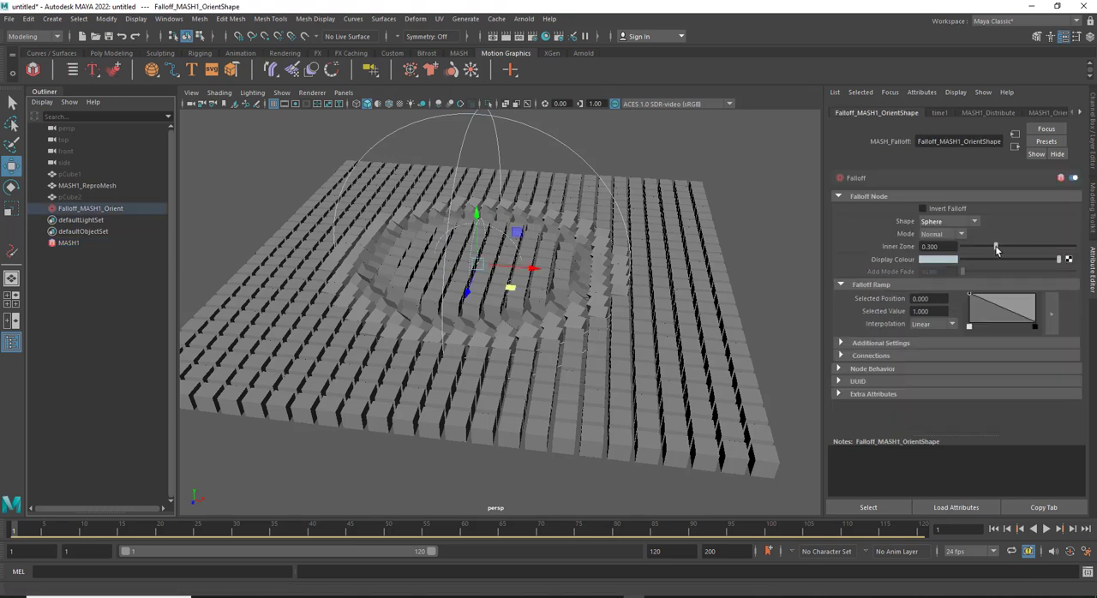
{"action": "left_click", "coordinate": [975, 222]}
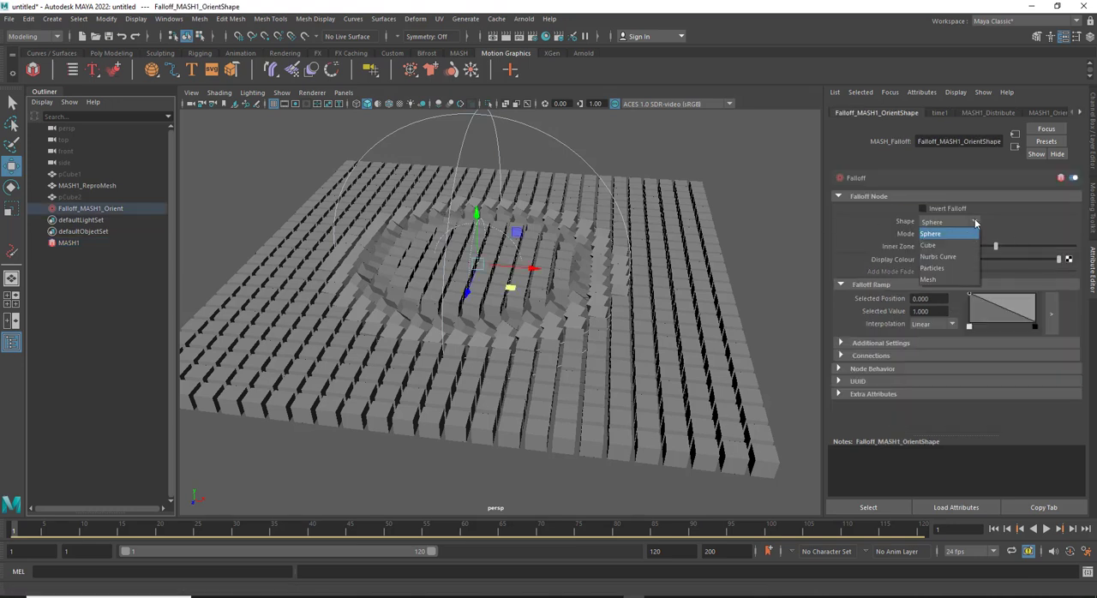
{"action": "left_click", "coordinate": [934, 246]}
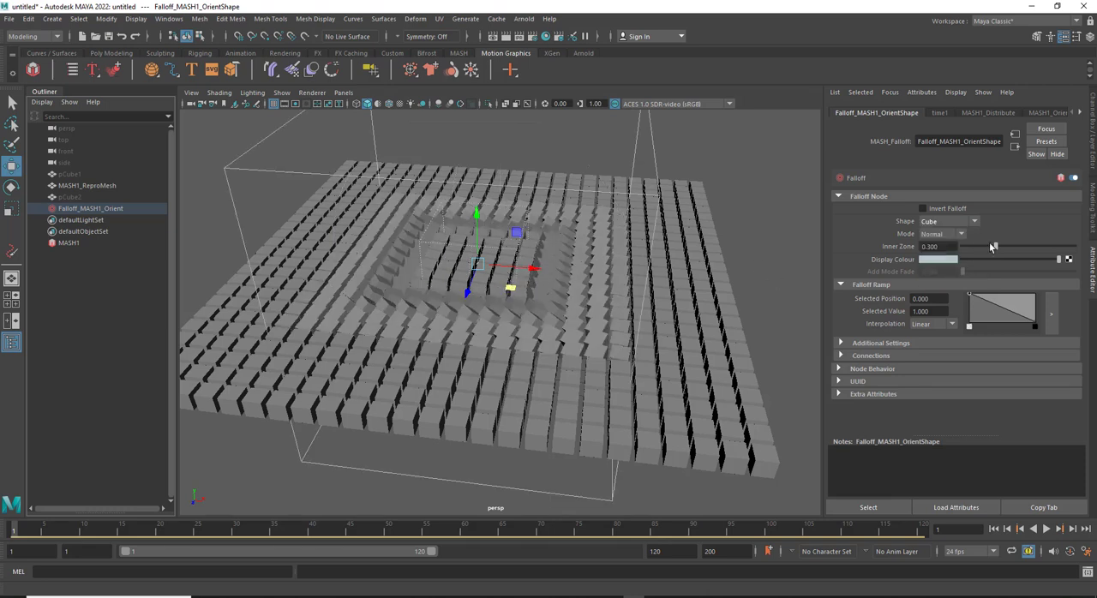
{"action": "left_click", "coordinate": [963, 222]}
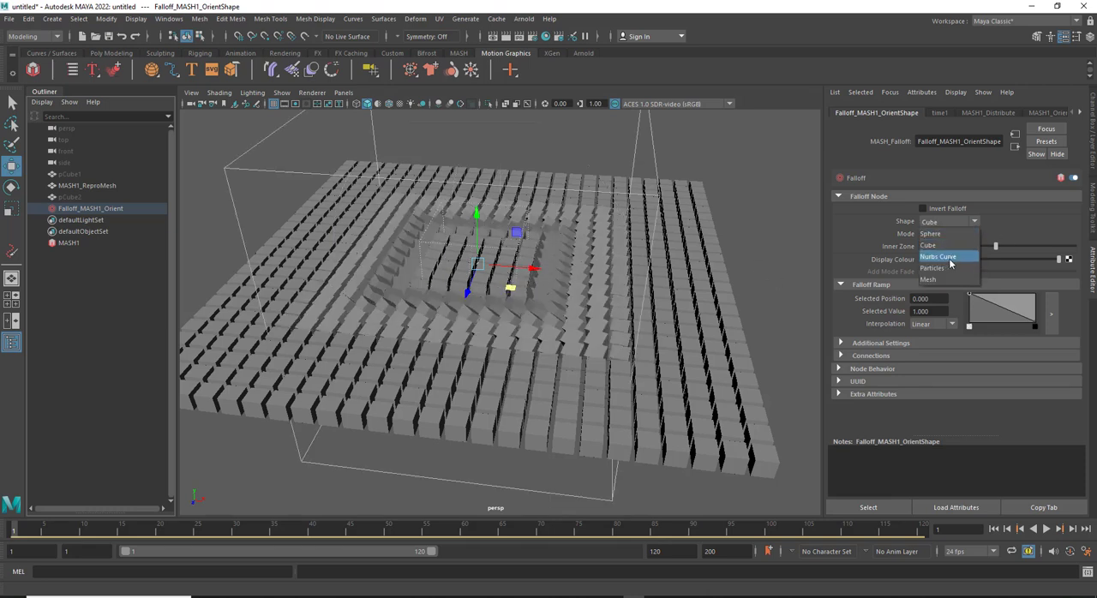
{"action": "left_click", "coordinate": [1009, 225]}
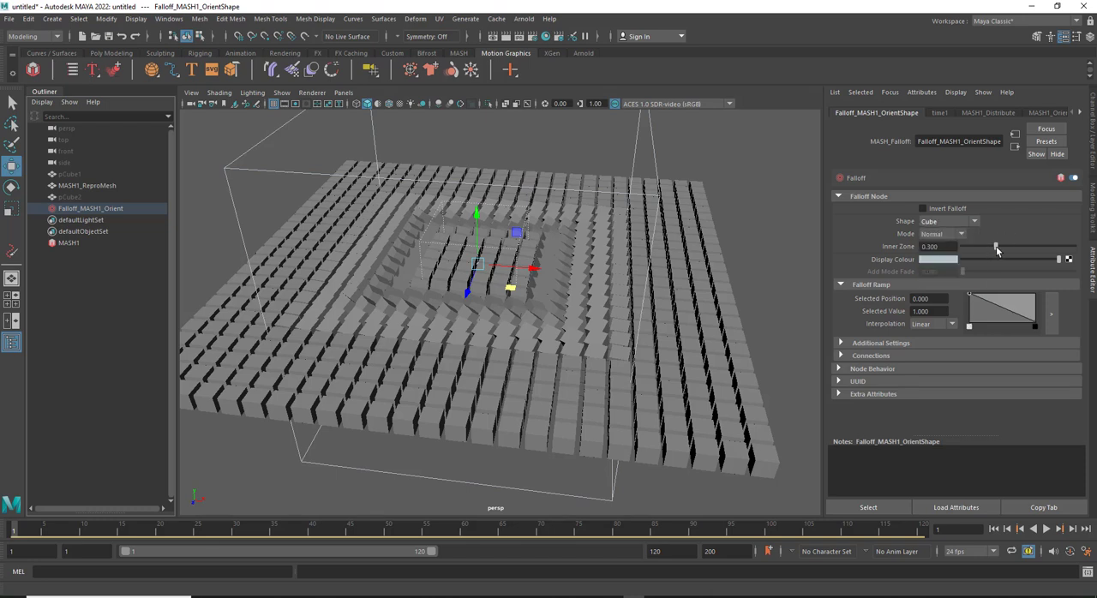
Raise the cube falloff's Inner Zone to about 0.49, checking the inner and outer boxes from a lower angle
{"action": "left_click_drag", "start_coordinate": [996, 250], "coordinate": [1029, 257]}
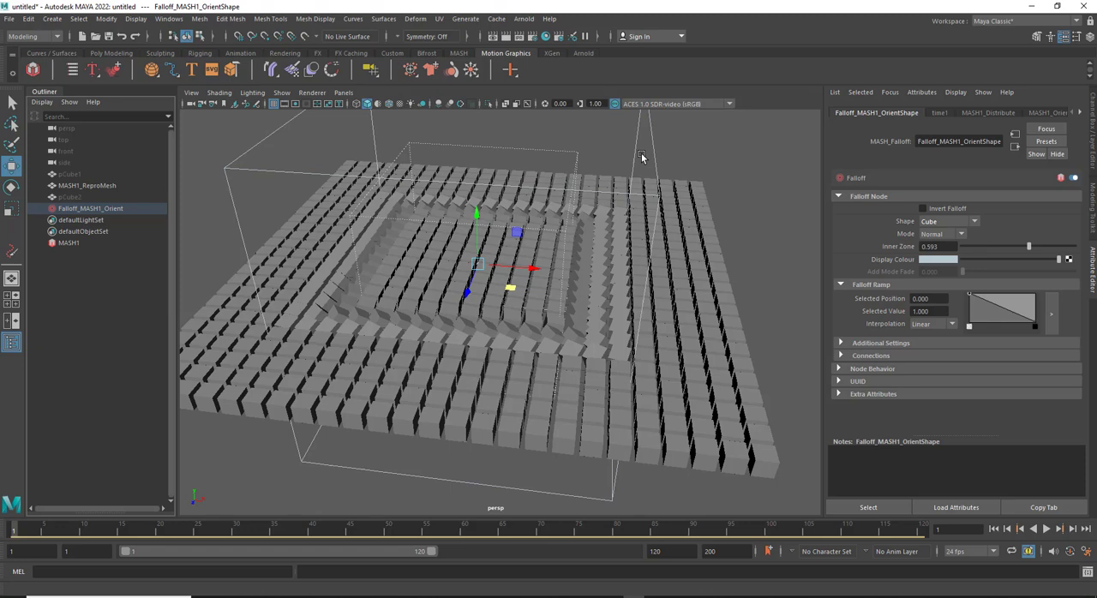
{"action": "left_click_drag", "start_coordinate": [624, 203], "coordinate": [624, 191], "text": "alt"}
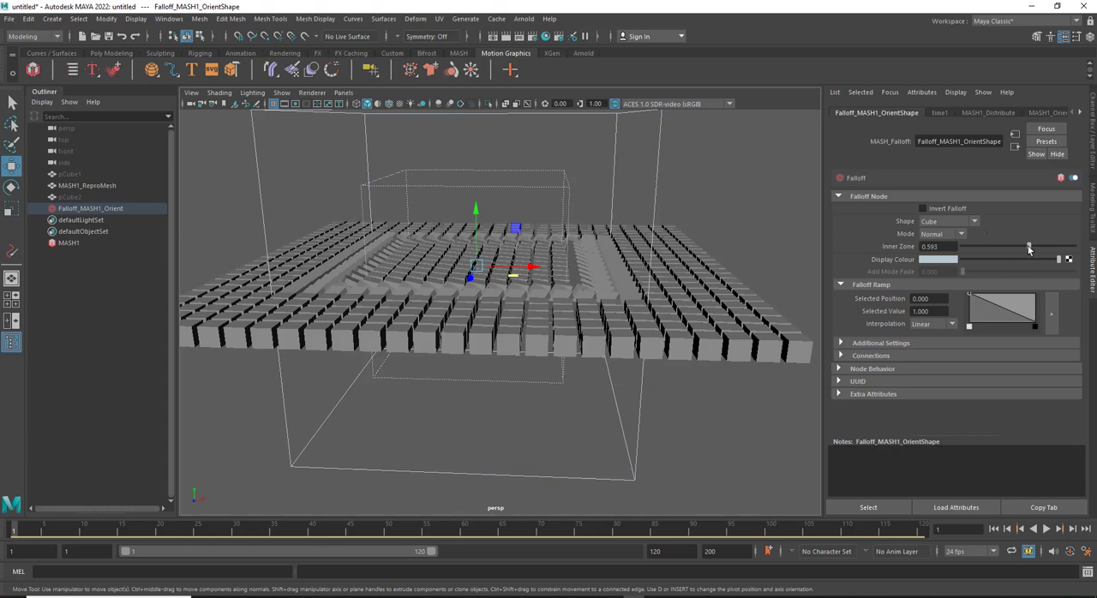
{"action": "left_click_drag", "start_coordinate": [1029, 250], "coordinate": [1017, 250]}
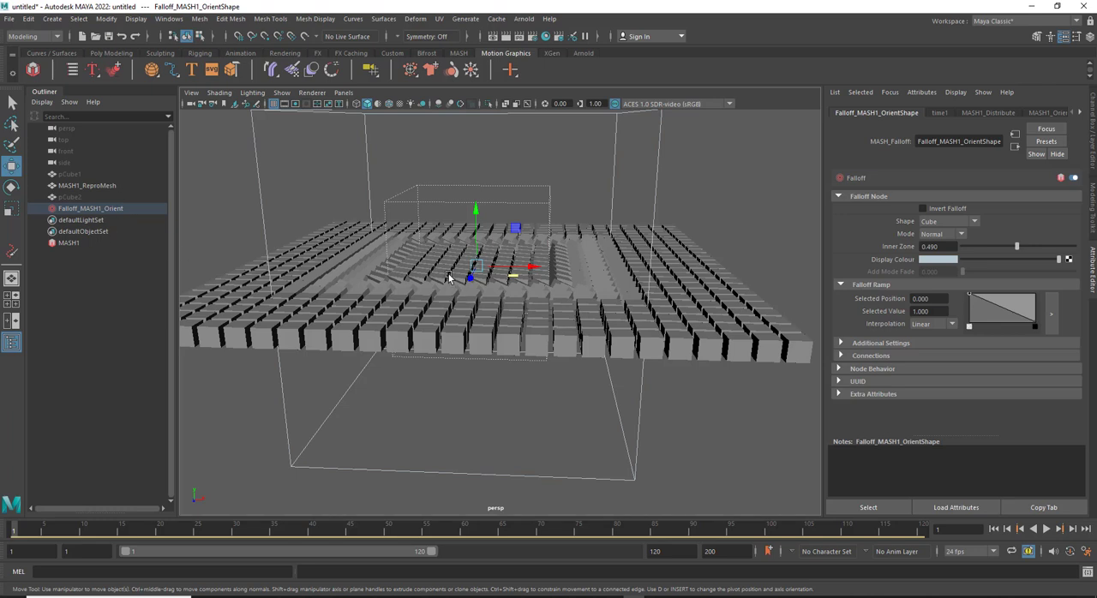
Scale the falloff cube wider along X and flatten it to about 6.2 along Y
{"action": "key", "text": "r"}
{"action": "left_click_drag", "start_coordinate": [528, 270], "coordinate": [551, 269]}
{"action": "left_click_drag", "start_coordinate": [475, 216], "coordinate": [478, 235]}
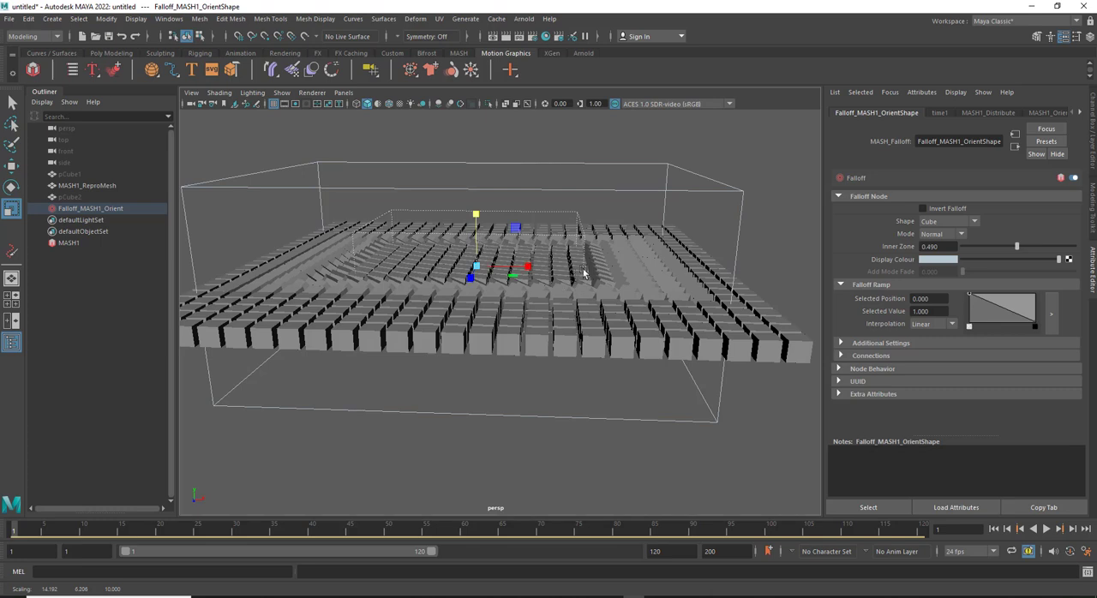
{"action": "left_click_drag", "start_coordinate": [528, 269], "coordinate": [536, 269]}
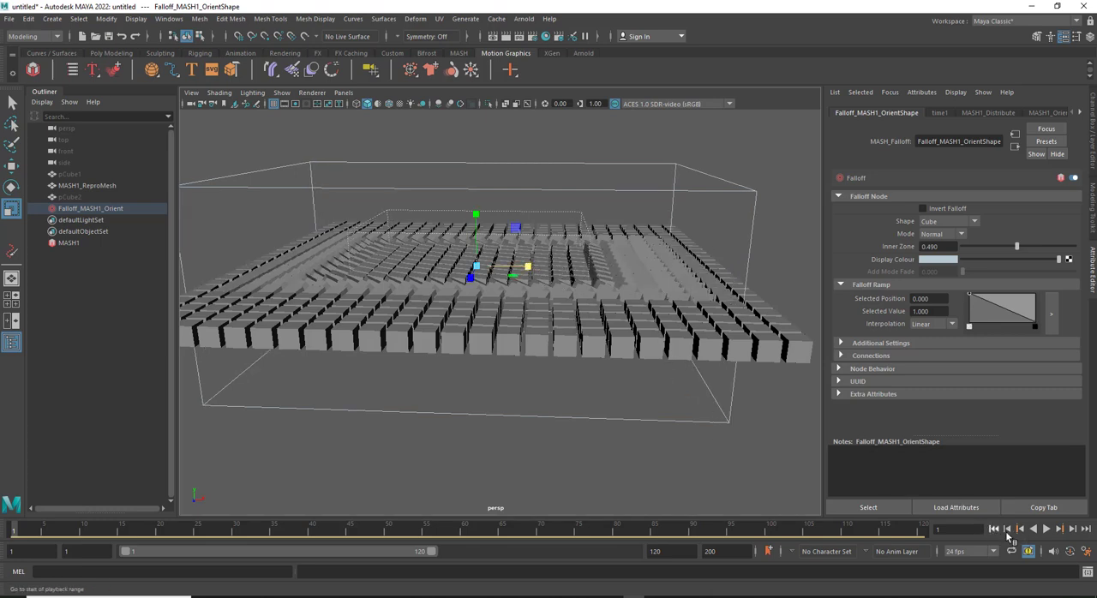
Play the animation from frame 1 to check the cube falloff's effect, and return to the start frame
{"action": "left_click", "coordinate": [1046, 529]}
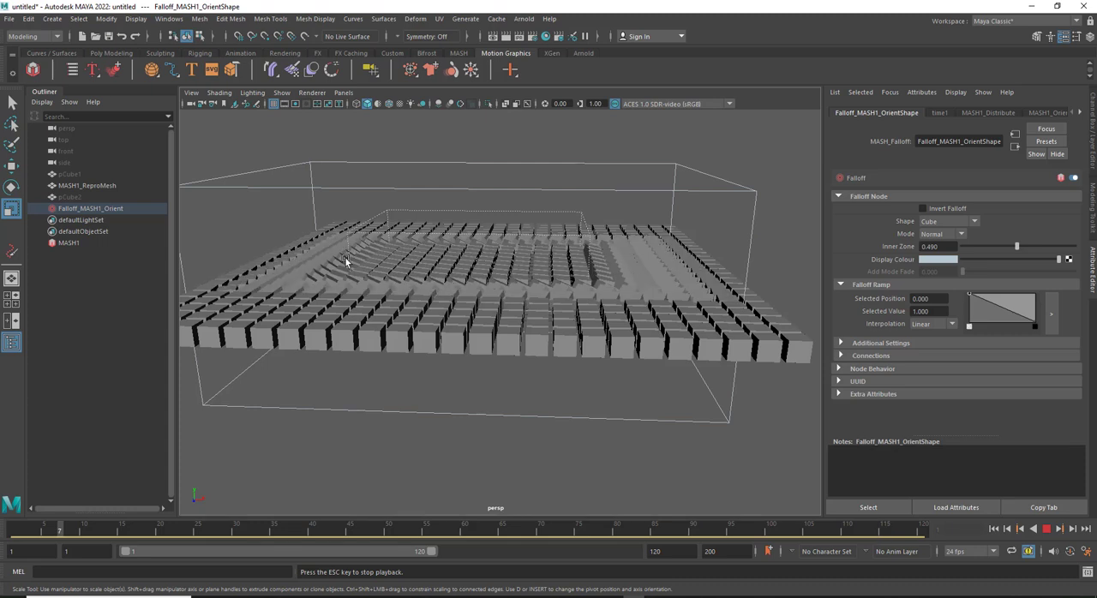
{"action": "left_click", "coordinate": [1046, 529]}
{"action": "left_click", "coordinate": [994, 529]}
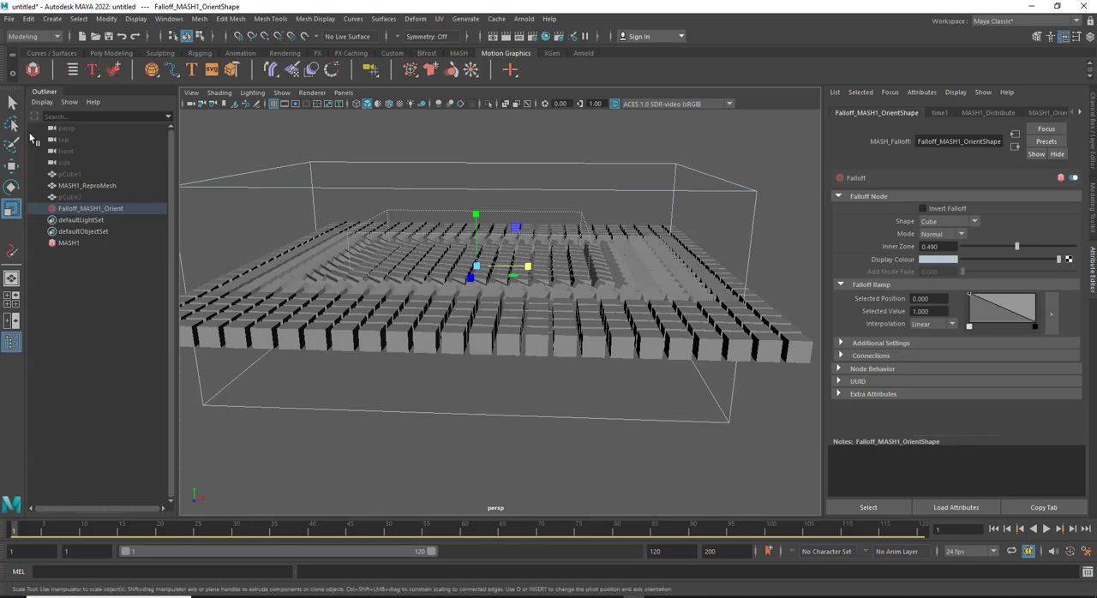
Select MASH1 and review its Orient node's strength, falloff and aim settings
{"action": "left_click", "coordinate": [63, 239]}
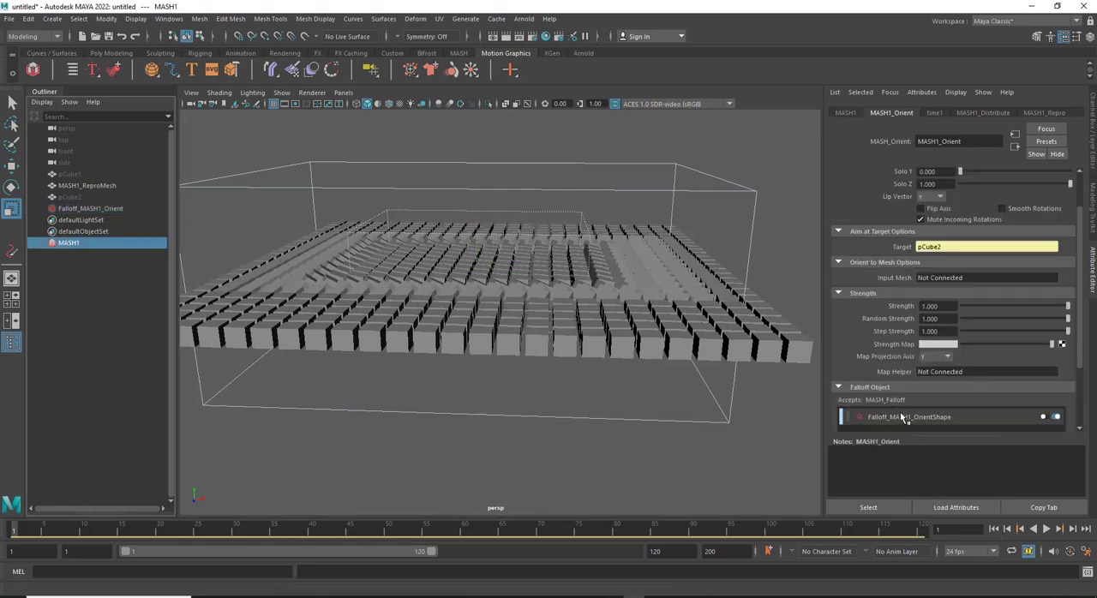
{"action": "scroll", "coordinate": [877, 404], "scroll_direction": "down", "scroll_amount": 1}
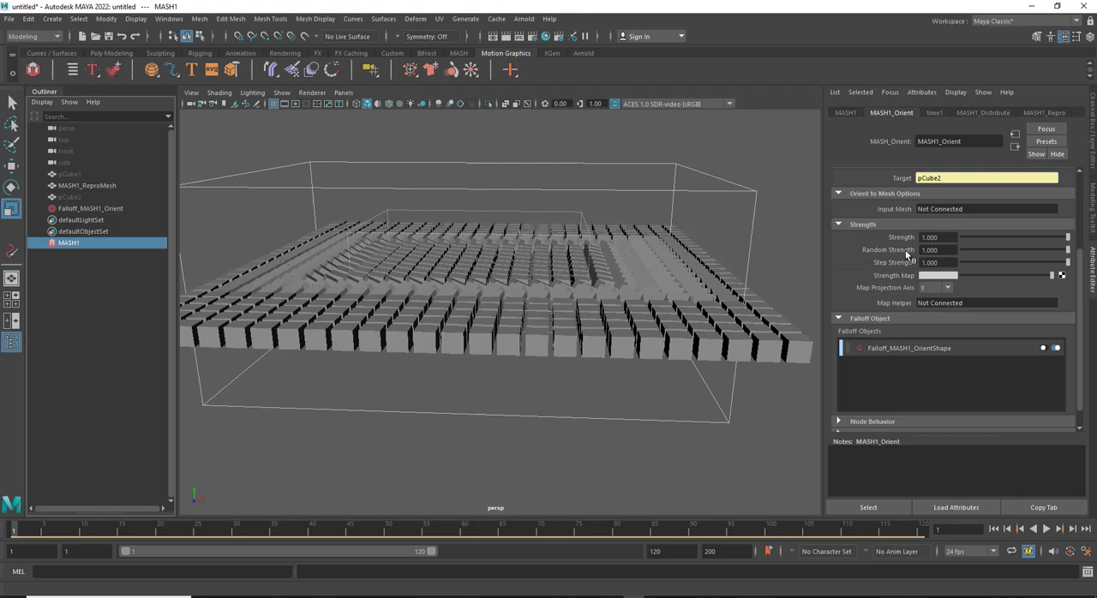
{"action": "scroll", "coordinate": [1082, 238], "scroll_direction": "up", "scroll_amount": 3}
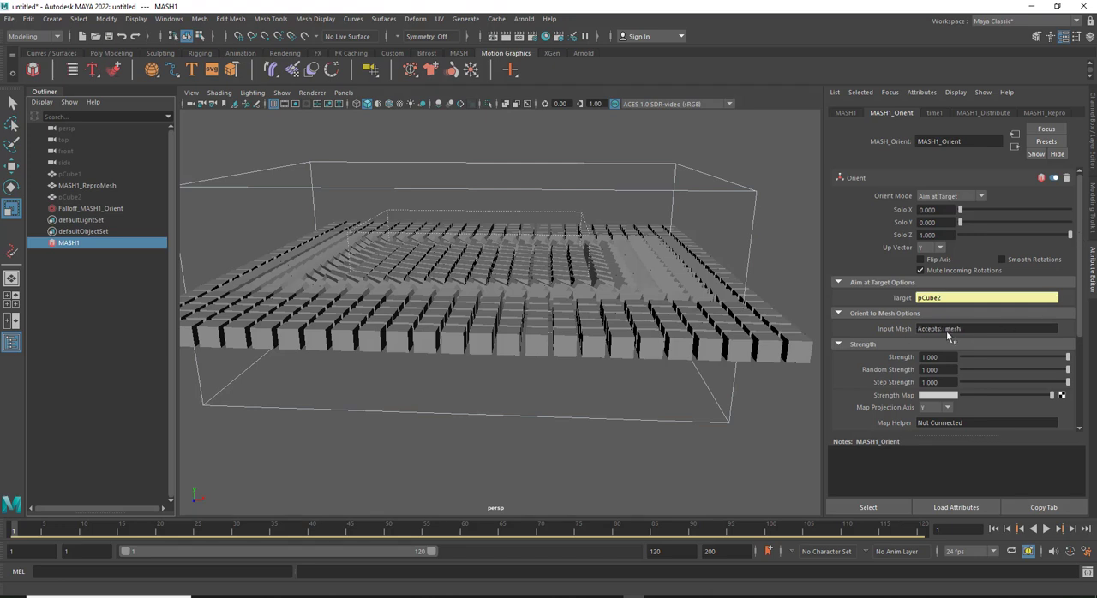